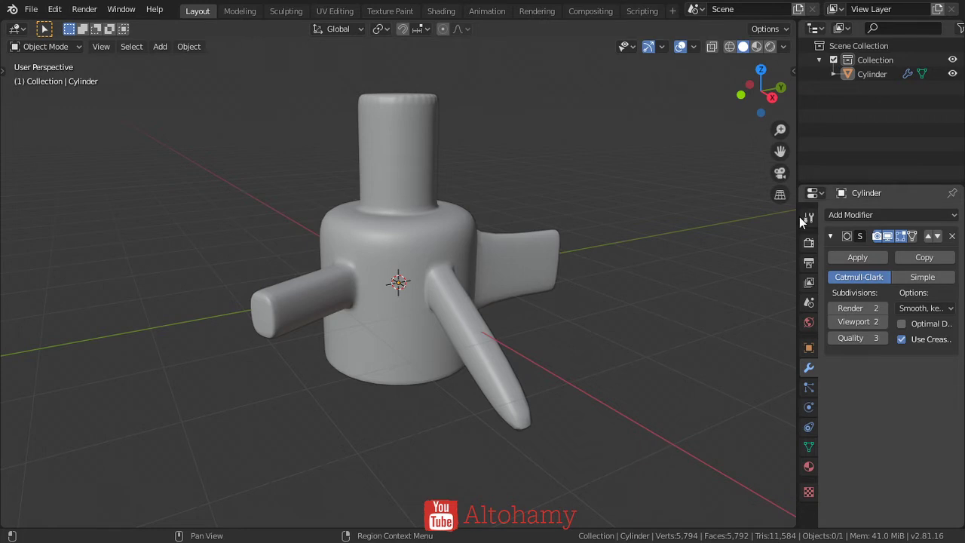
# Switch the render engine to Cycles with device set to GPU Compute
pyautogui.click(808, 217)
pyautogui.click(808, 242)
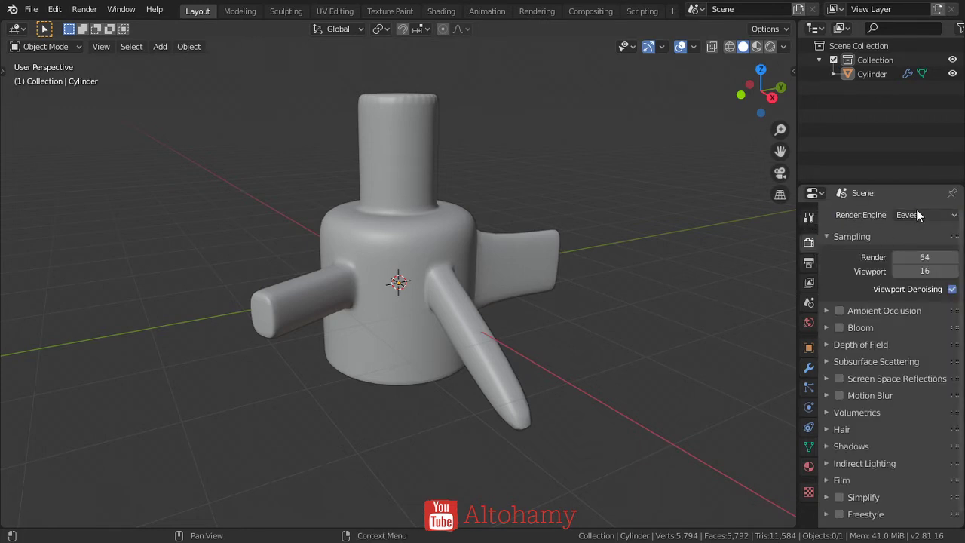
pyautogui.click(916, 213)
pyautogui.click(920, 262)
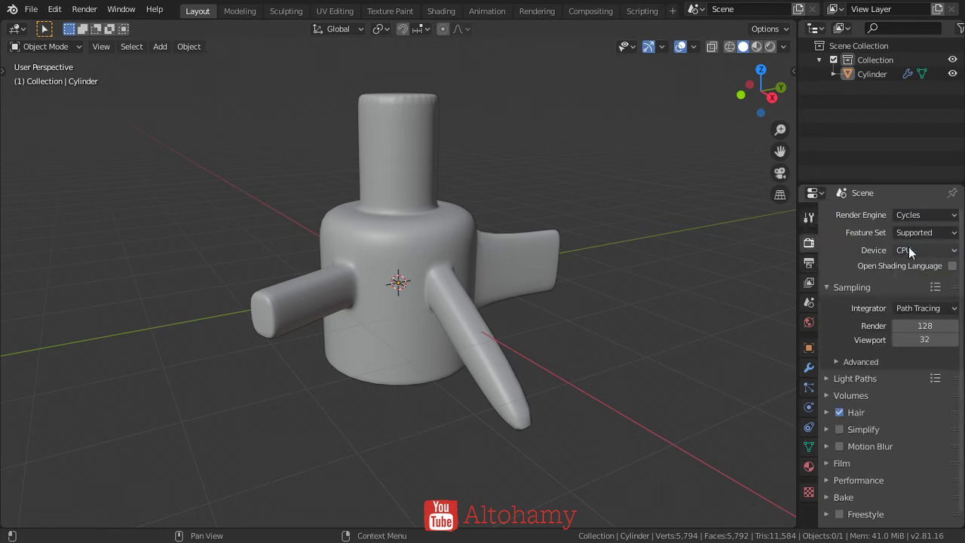
pyautogui.click(909, 248)
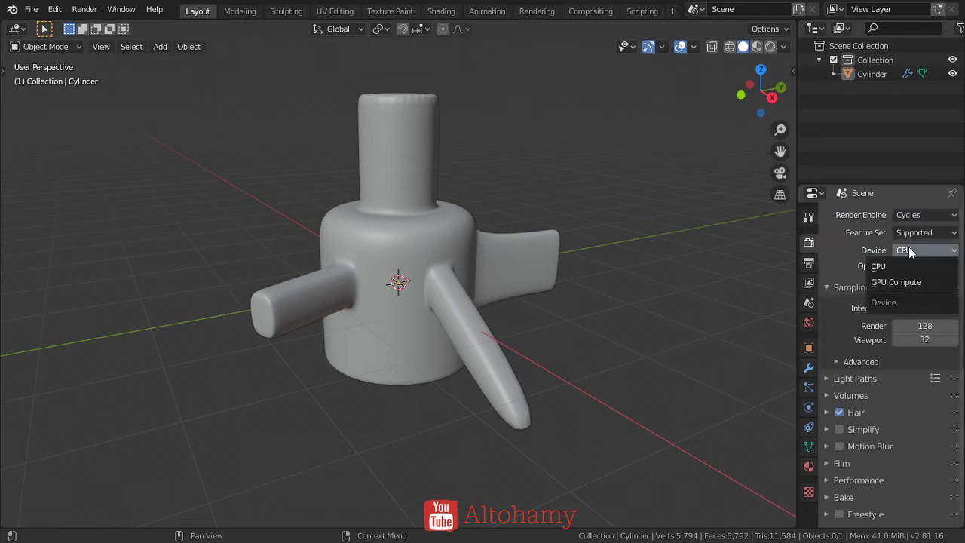
pyautogui.click(909, 290)
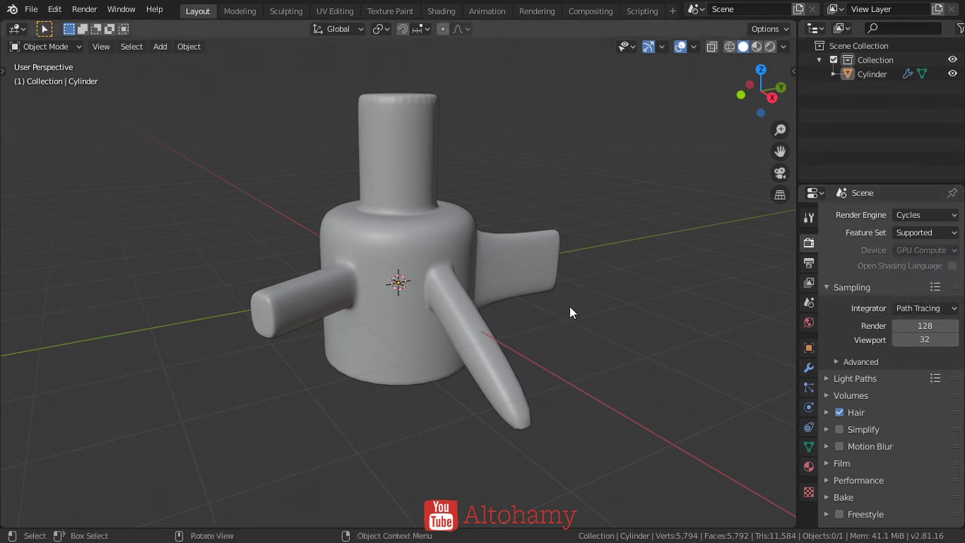
pyautogui.click(54, 9)
# Choose OptiX as the Cycles GPU backend in System preferences, after trying CUDA and OpenCL, and save preferences
pyautogui.click(105, 211)
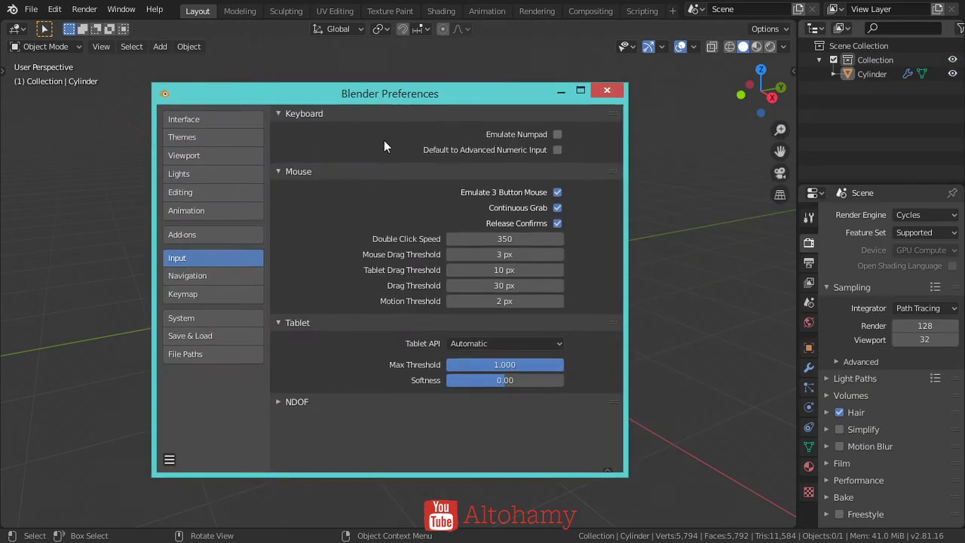
pyautogui.click(201, 317)
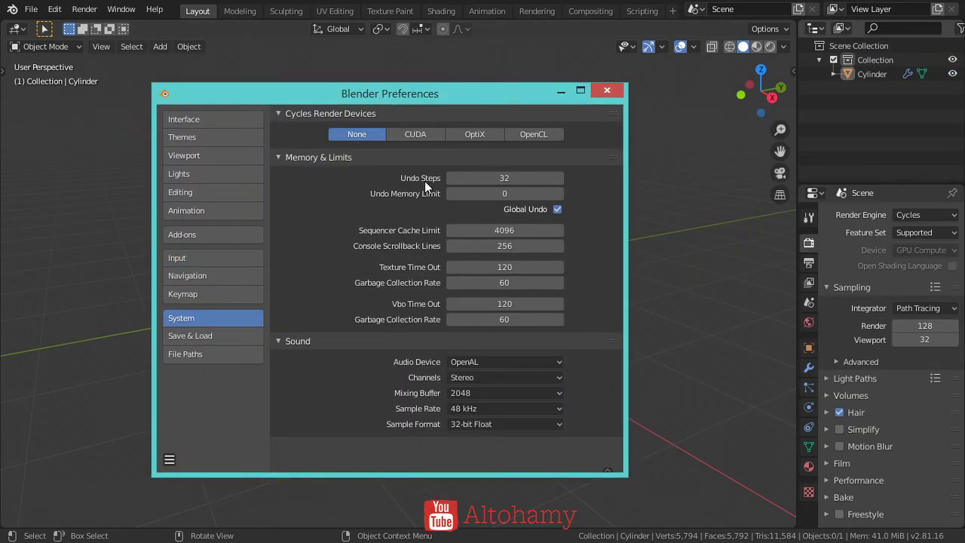
pyautogui.click(436, 133)
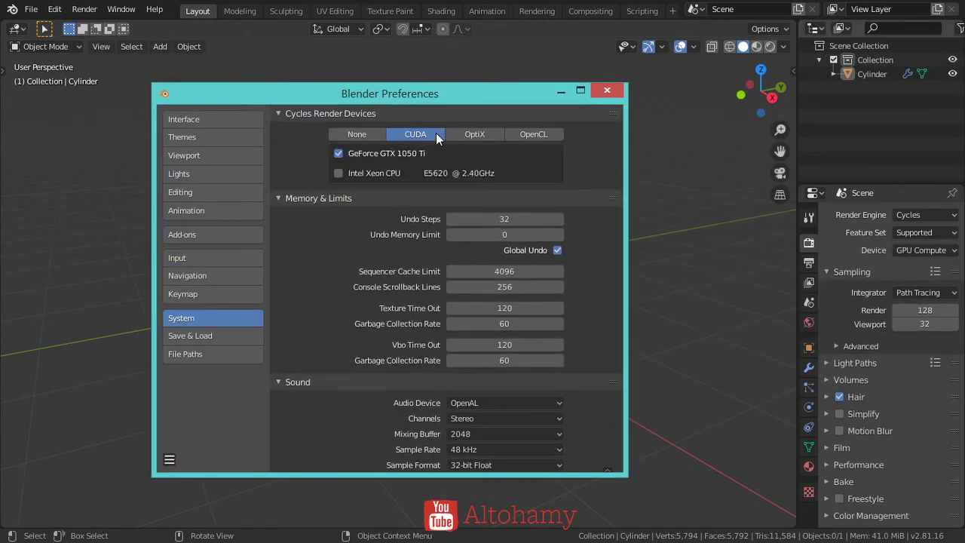
pyautogui.click(533, 137)
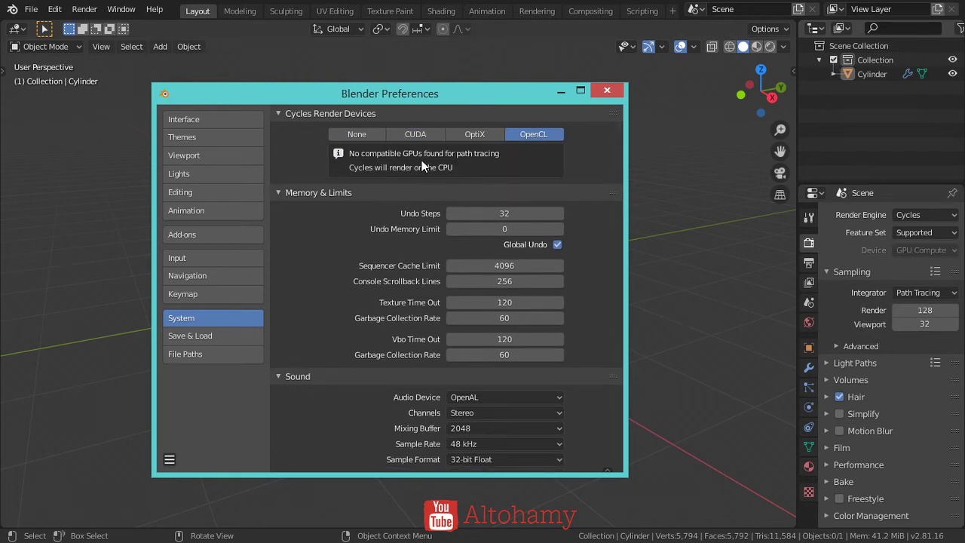
pyautogui.click(428, 137)
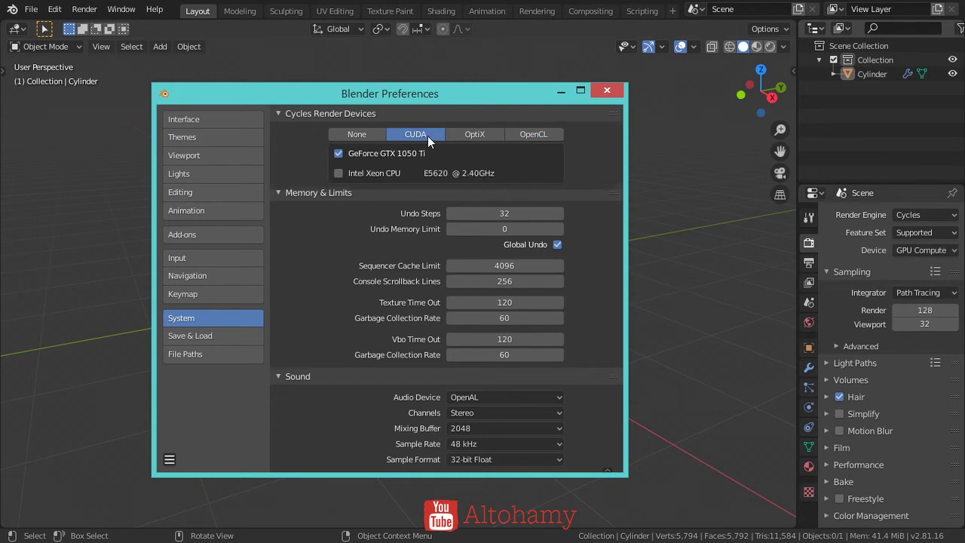
pyautogui.click(389, 174)
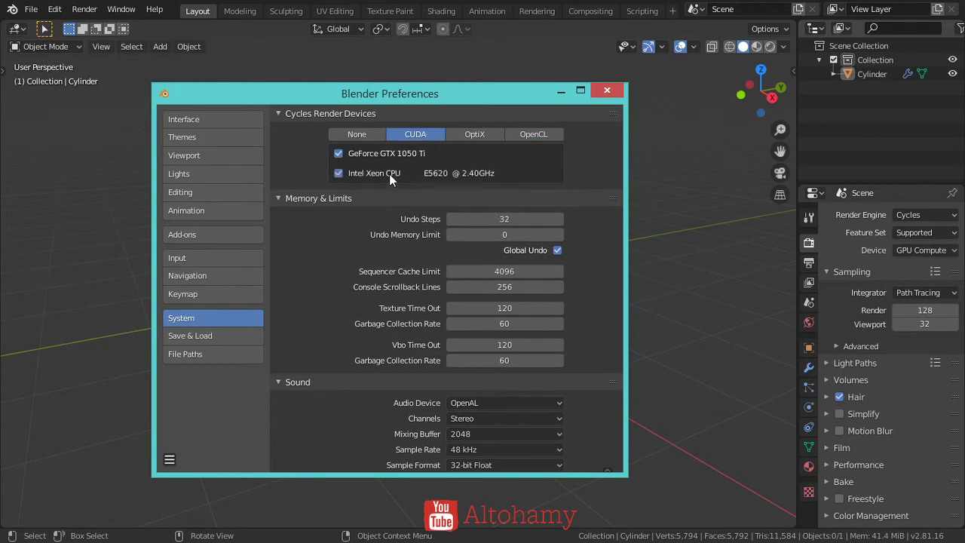
pyautogui.click(485, 136)
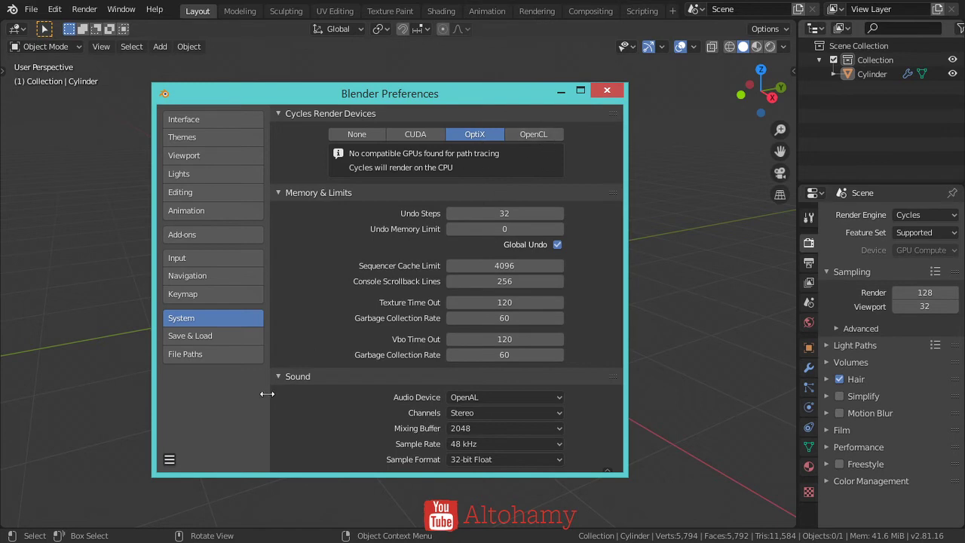
pyautogui.click(171, 460)
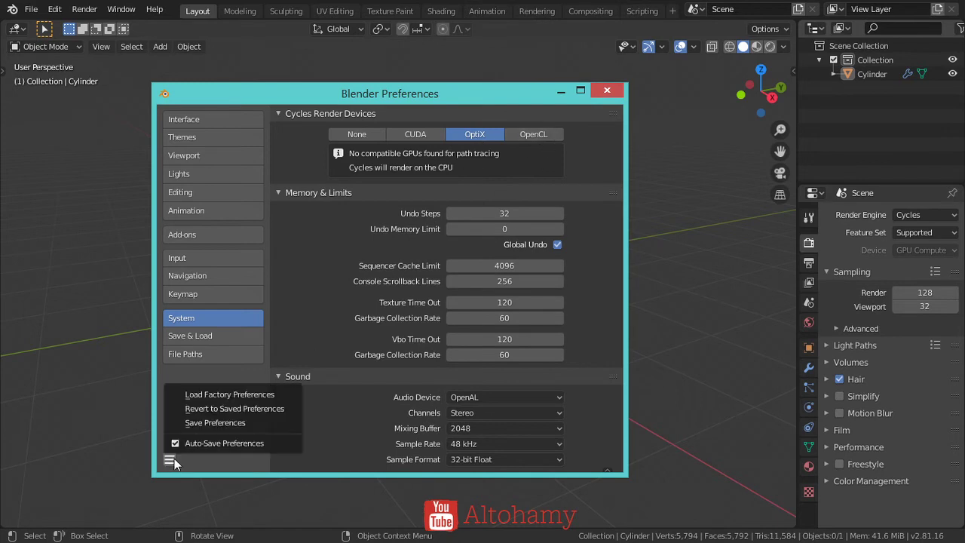
pyautogui.click(219, 423)
# Select the cylinder and create a new material for it in the Shader Editor
pyautogui.click(607, 90)
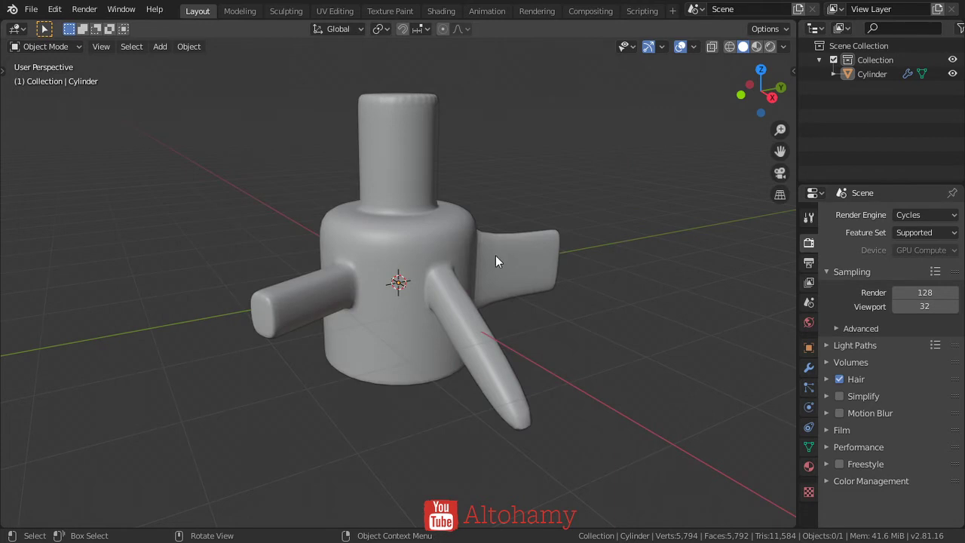
pyautogui.click(435, 233)
pyautogui.click(16, 29)
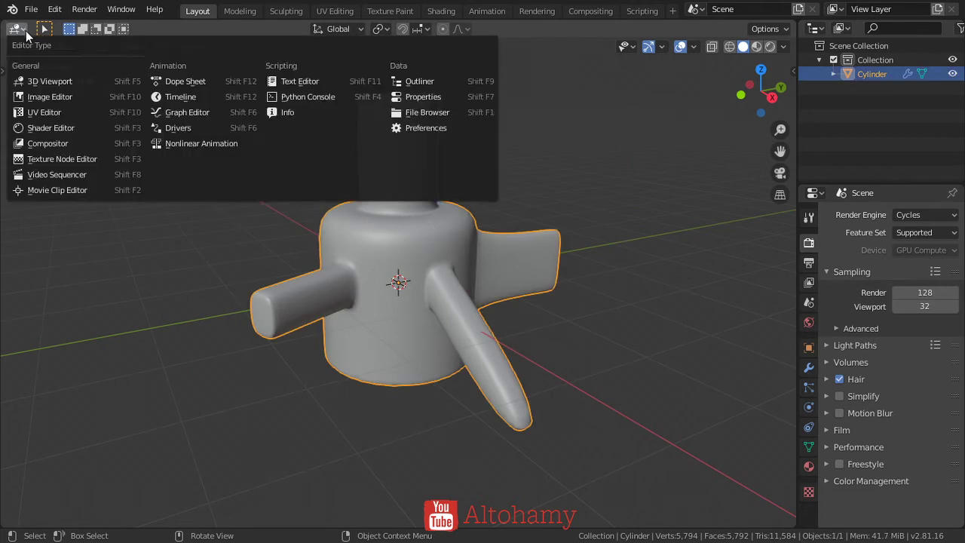
pyautogui.click(52, 129)
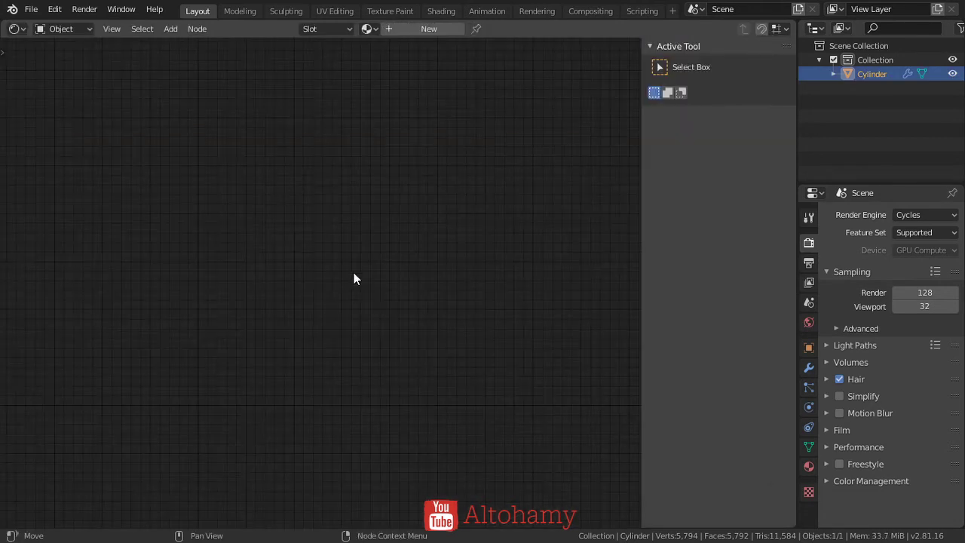
pyautogui.press('n')
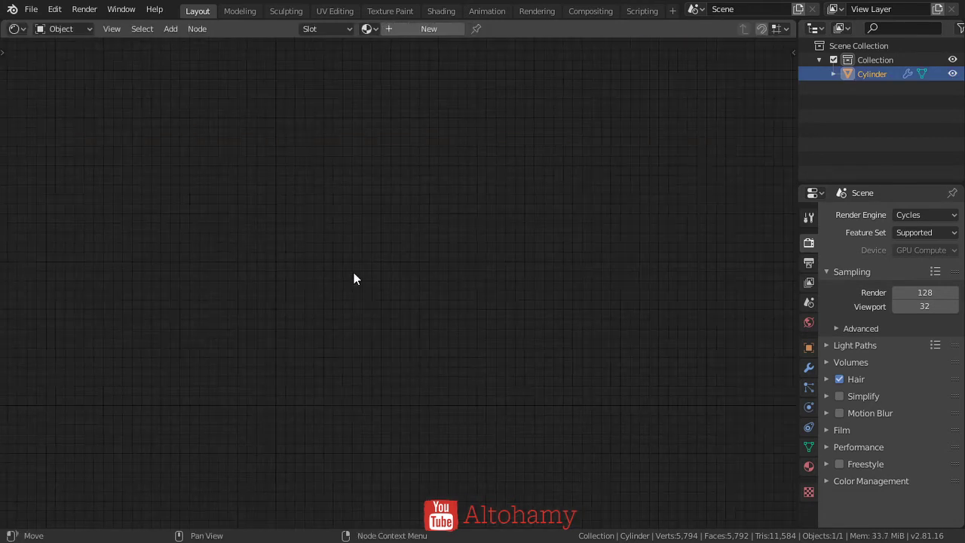
pyautogui.click(401, 29)
pyautogui.moveTo(251, 323); pyautogui.dragTo(489, 136, button='middle')
# Add an Image Texture node and duplicate it into four stacked texture nodes
pyautogui.hotkey('shift', 'a')
pyautogui.write('image')
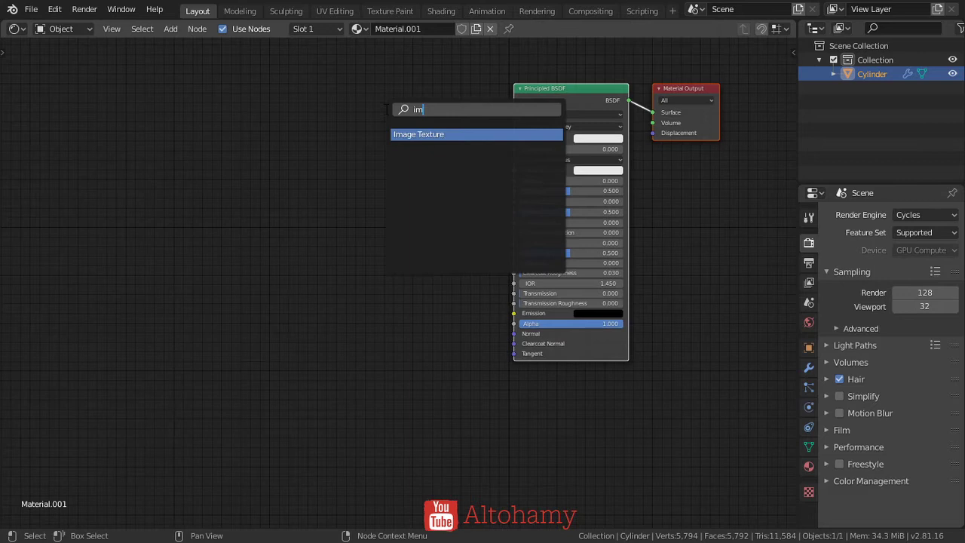
pyautogui.press('Return')
pyautogui.click(256, 43)
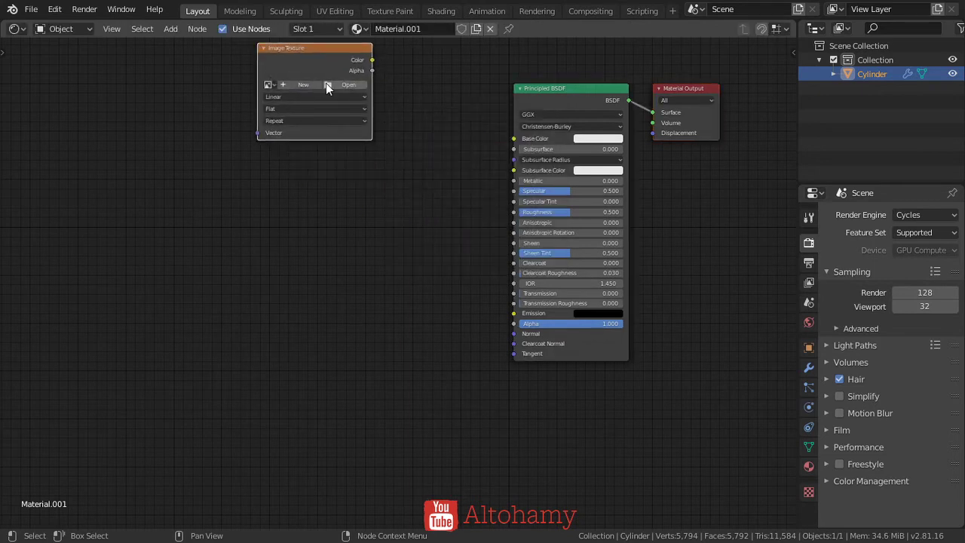
pyautogui.hotkey('shift', 'd')
pyautogui.click(315, 206)
pyautogui.hotkey('shift', 'd')
pyautogui.click(310, 313)
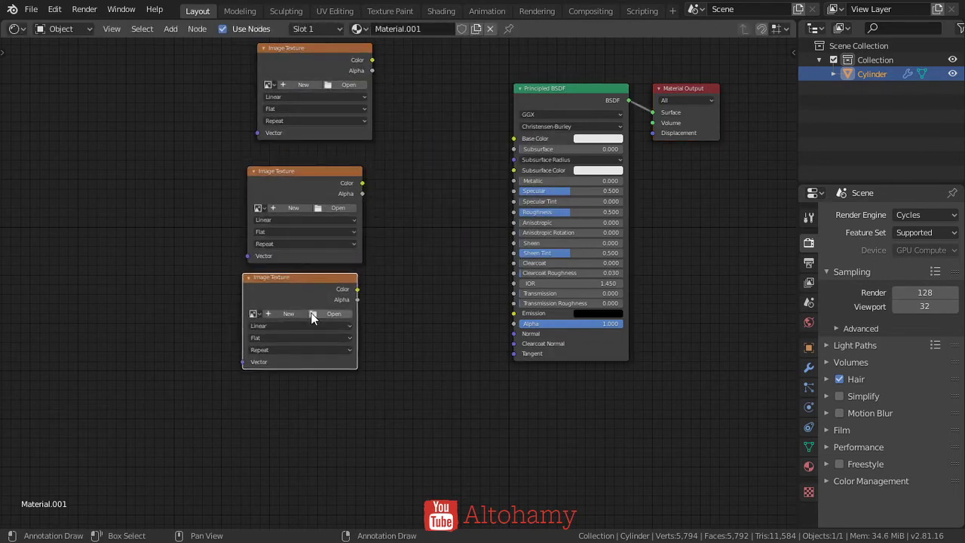
pyautogui.hotkey('shift', 'd')
pyautogui.click(315, 438)
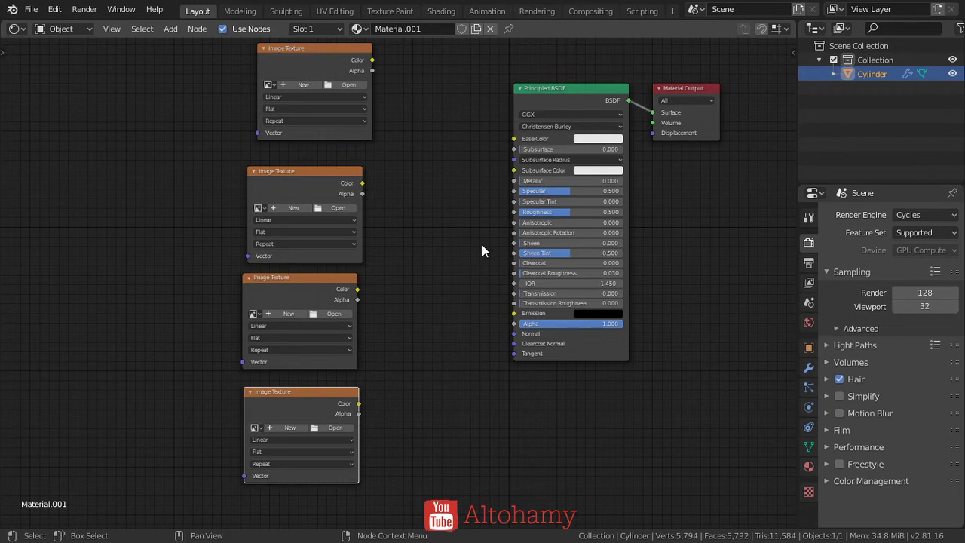
pyautogui.moveTo(332, 175); pyautogui.dragTo(337, 168)
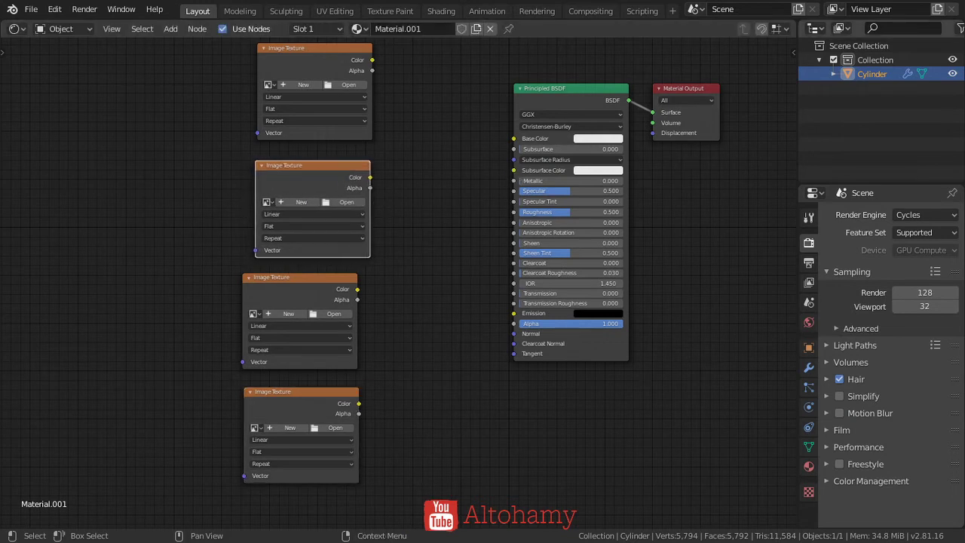
pyautogui.hotkey('alt', 'Tab')
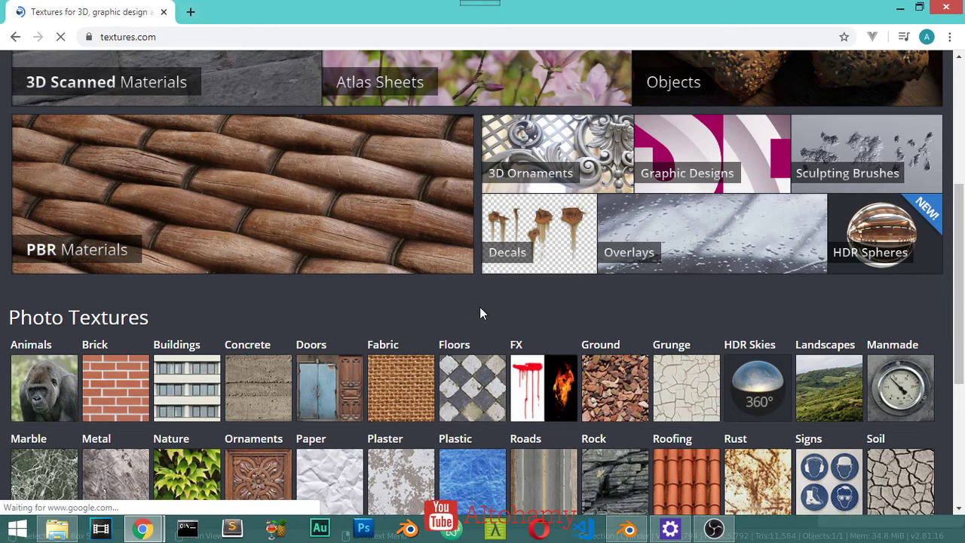
# Search textures.com full screen for 'metal' and open the Polished Bronze - PBR0114 page
pyautogui.scroll(2, 480, 307)
pyautogui.scroll(-1, 479, 306)
pyautogui.press('F11')
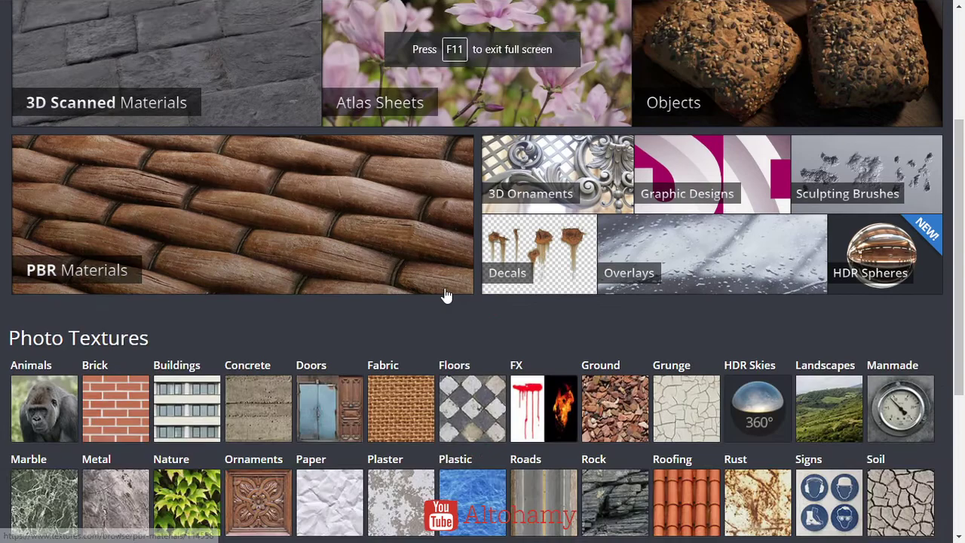
pyautogui.scroll(-3, 448, 302)
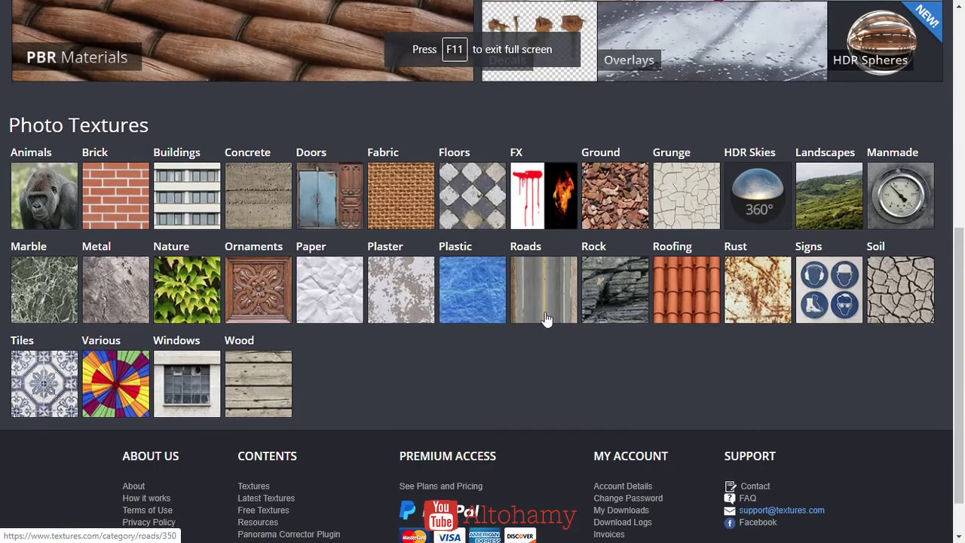
pyautogui.scroll(6, 311, 270)
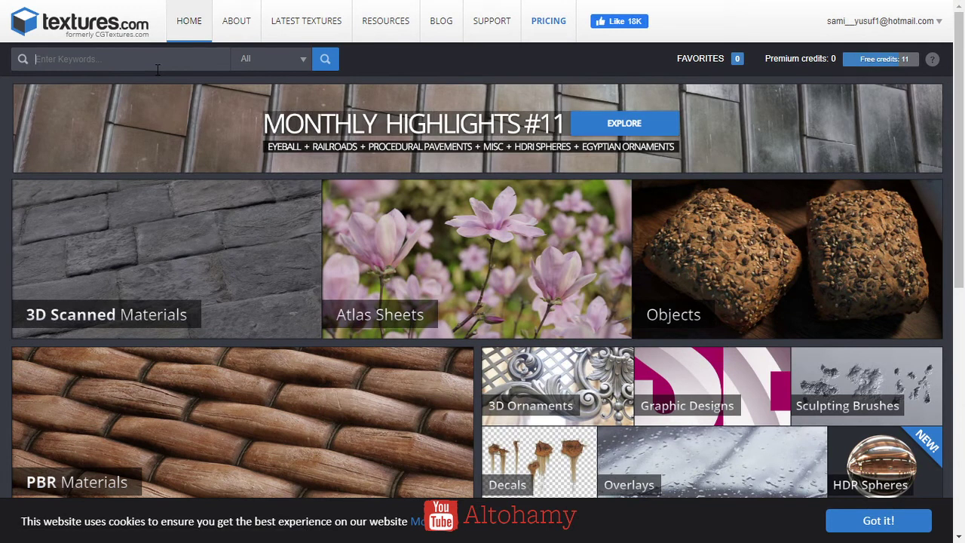
pyautogui.write('metal')
pyautogui.press('Return')
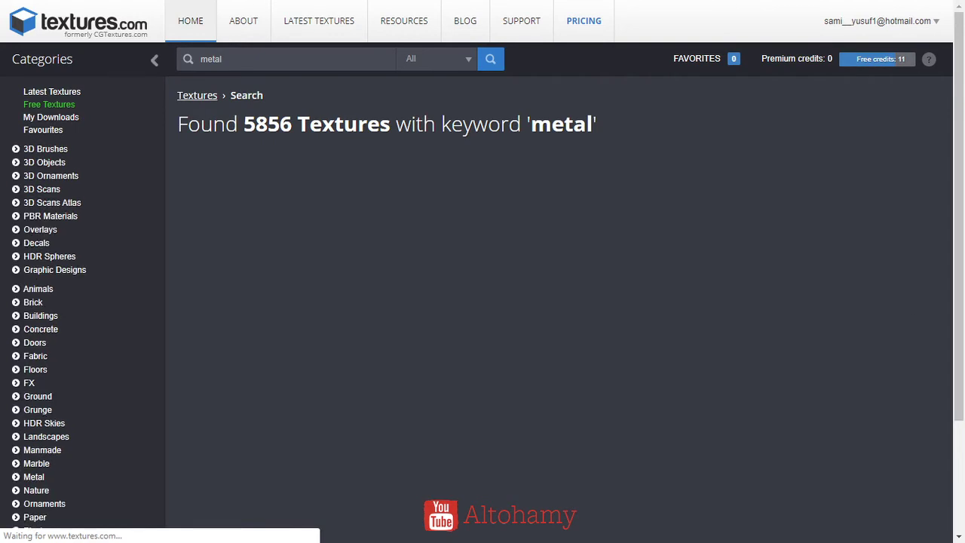
pyautogui.scroll(-2, 558, 392)
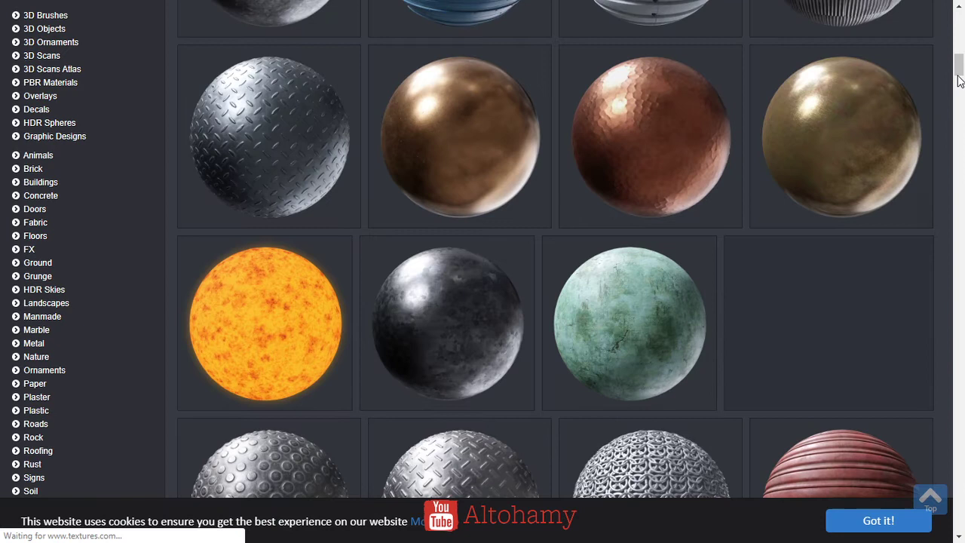
pyautogui.click(460, 136)
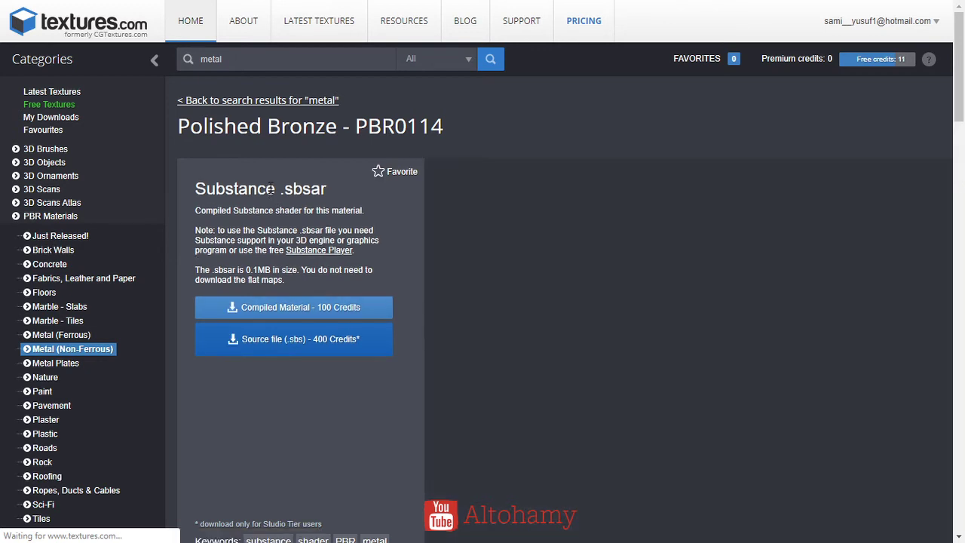
# Download the Medium 1024x1024 albedo and normal flat maps
pyautogui.scroll(-2, 343, 272)
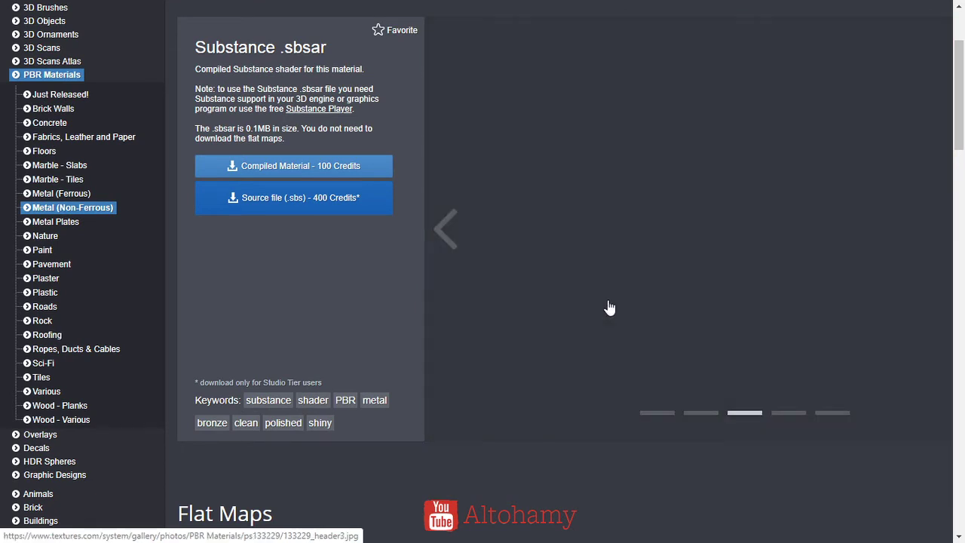
pyautogui.scroll(-5, 699, 261)
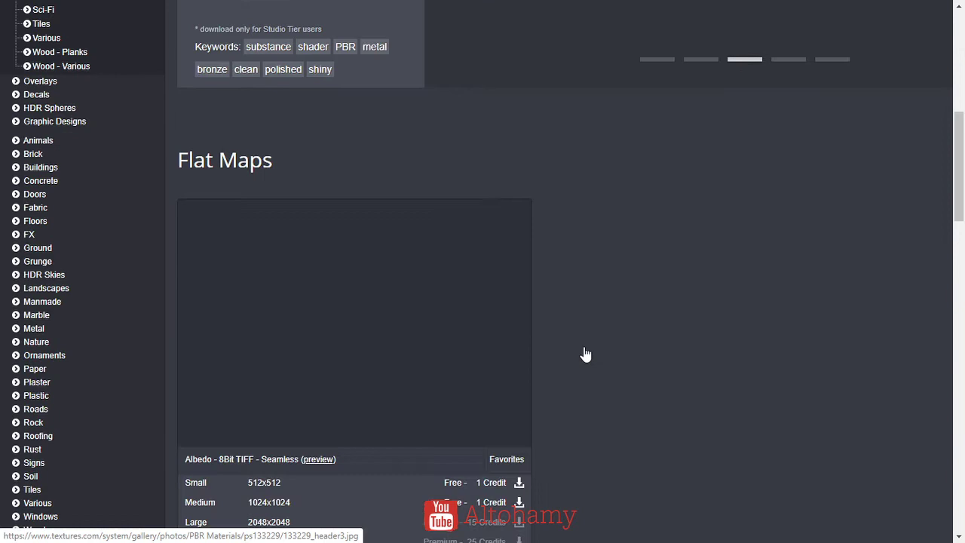
pyautogui.click(486, 506)
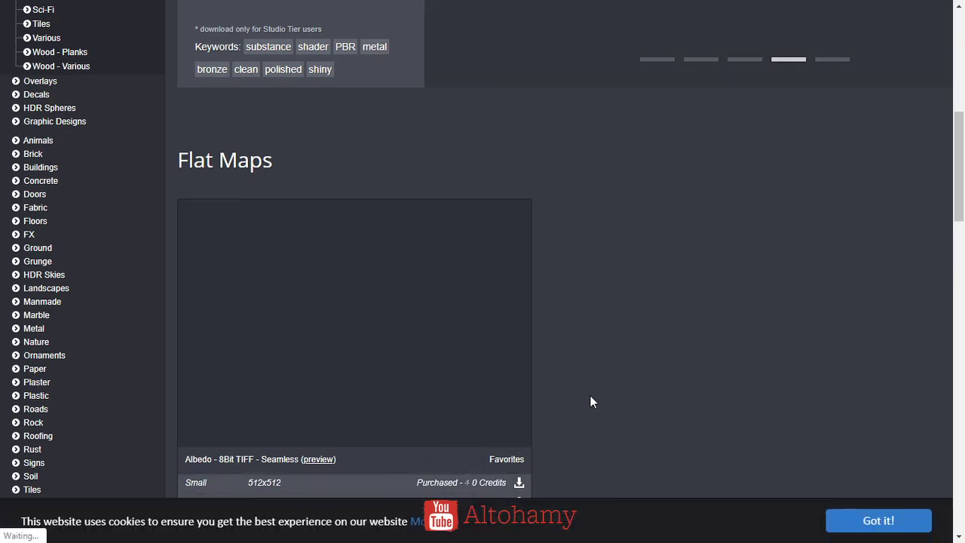
pyautogui.scroll(-8, 447, 324)
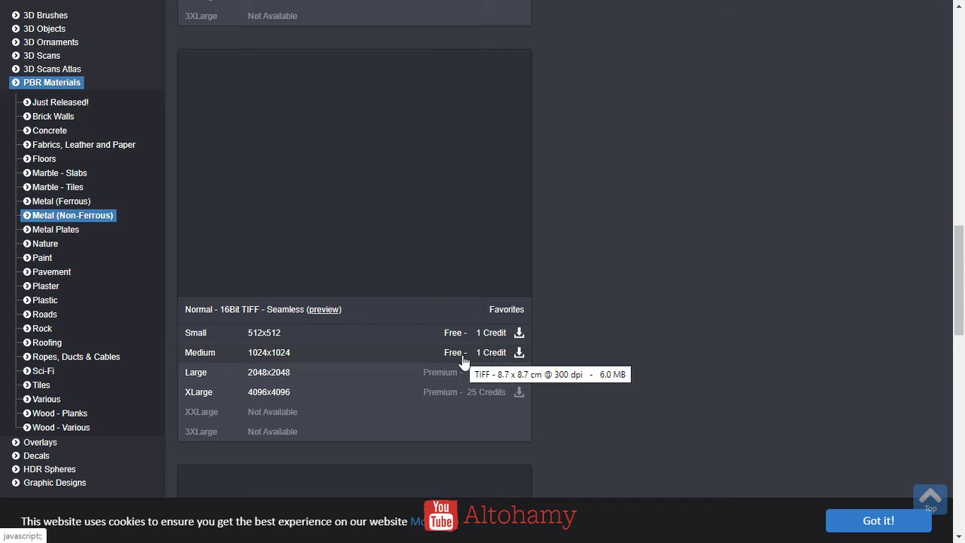
pyautogui.click(489, 354)
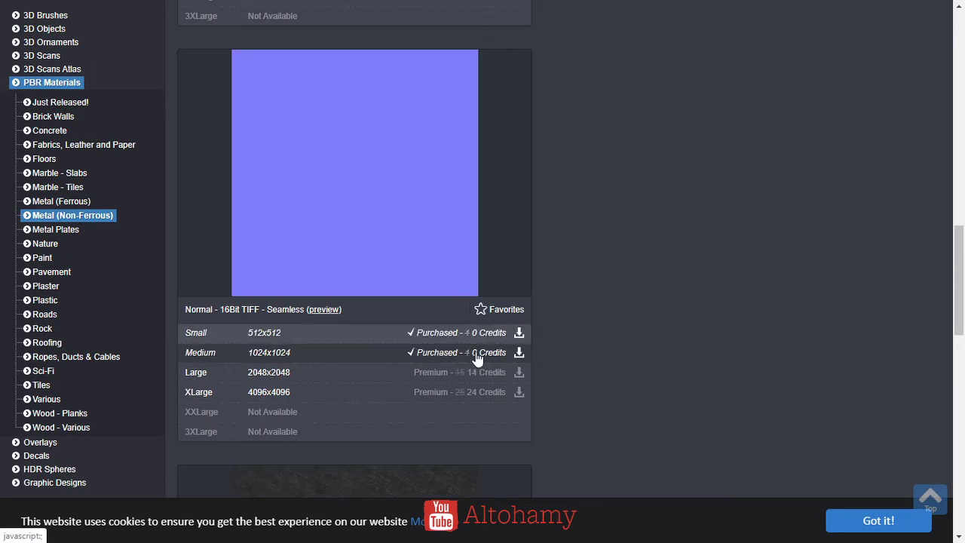
# Download the Medium 1024x1024 roughness and metallic flat maps
pyautogui.scroll(-8, 476, 359)
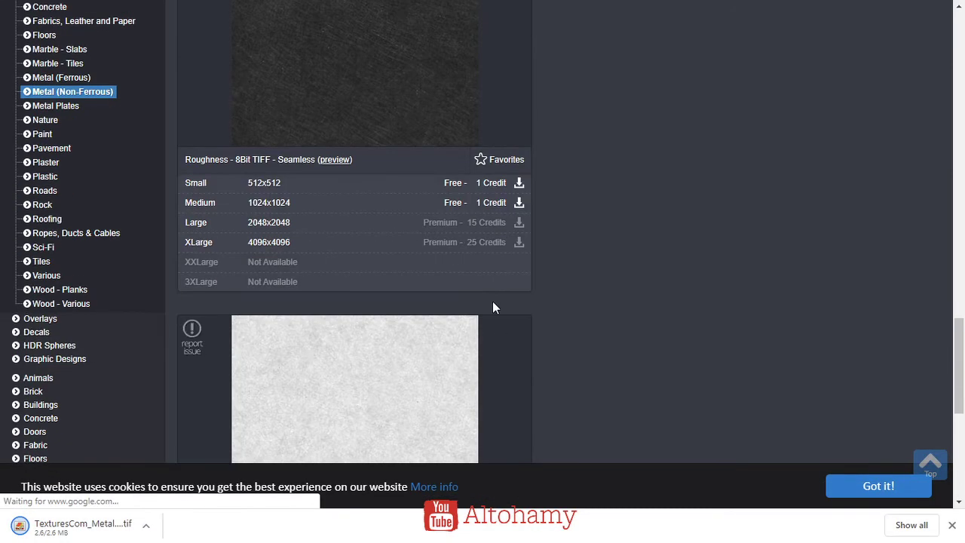
pyautogui.click(491, 204)
pyautogui.scroll(-2, 557, 262)
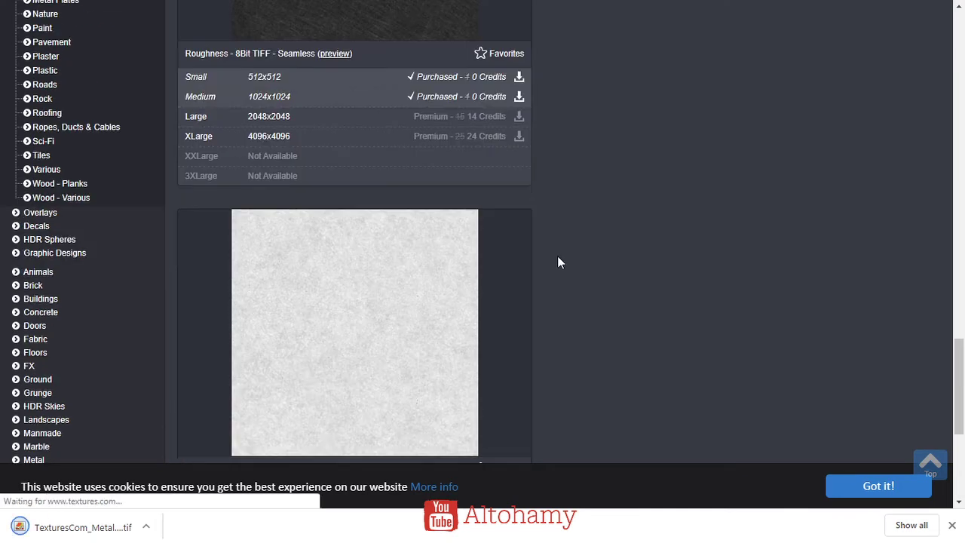
pyautogui.scroll(-6, 557, 262)
pyautogui.click(490, 193)
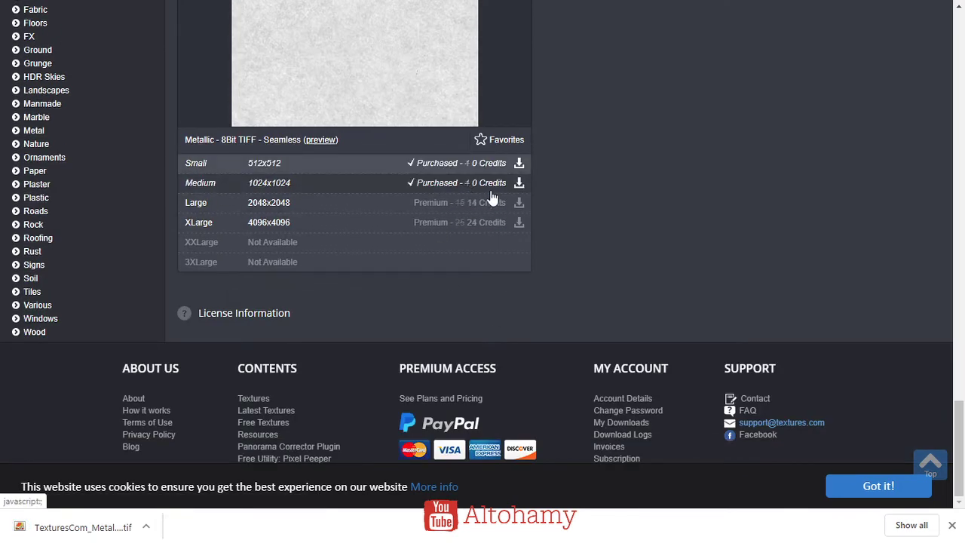
pyautogui.click(497, 199)
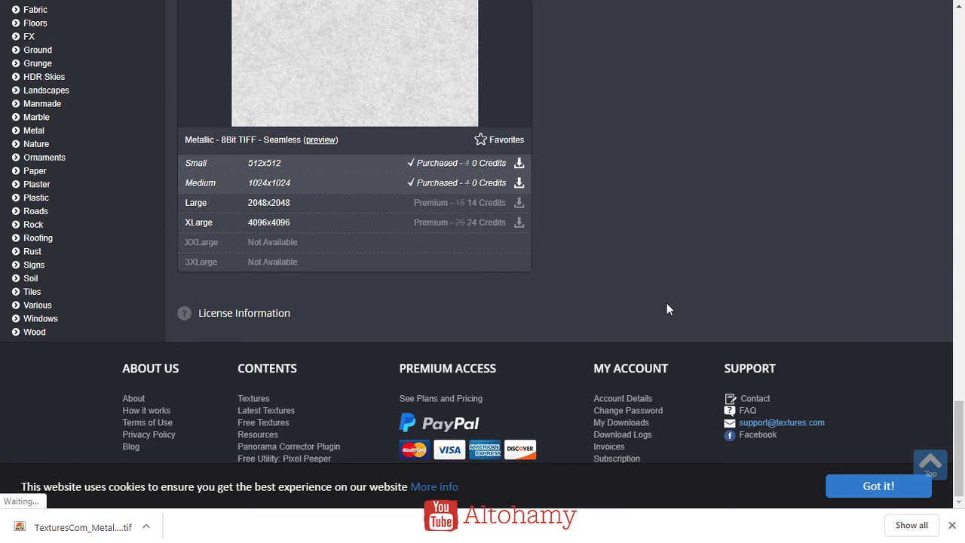
pyautogui.scroll(20, 611, 311)
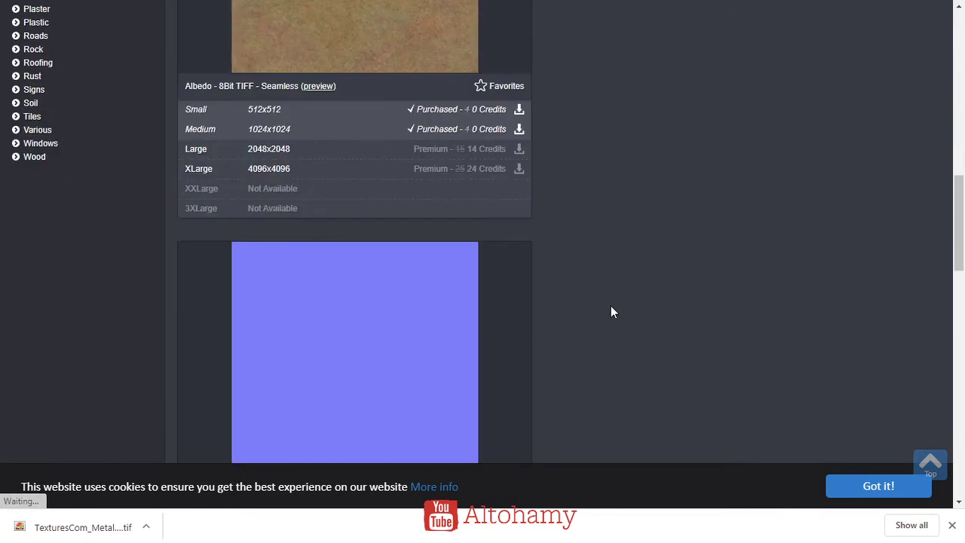
pyautogui.scroll(10, 612, 310)
pyautogui.scroll(-10, 612, 311)
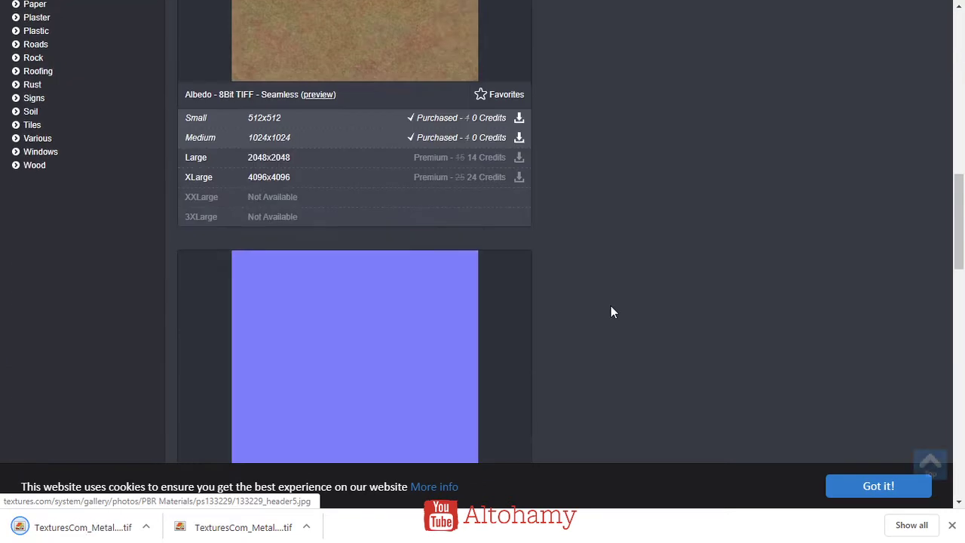
pyautogui.scroll(-8, 611, 312)
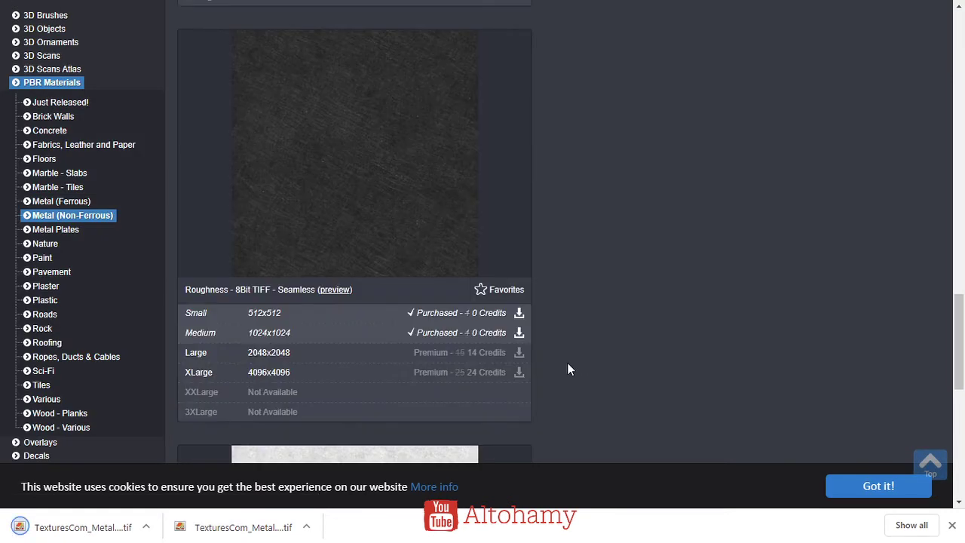
pyautogui.scroll(2, 445, 242)
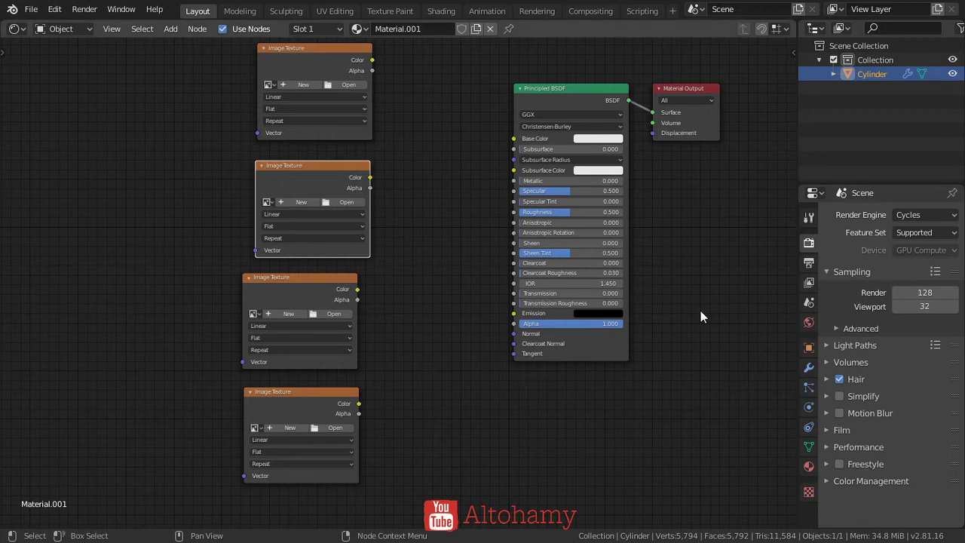
# Load the TexturesCom_Metal .tif maps, including roughness and normal, into the Image Texture nodes
pyautogui.click(439, 172)
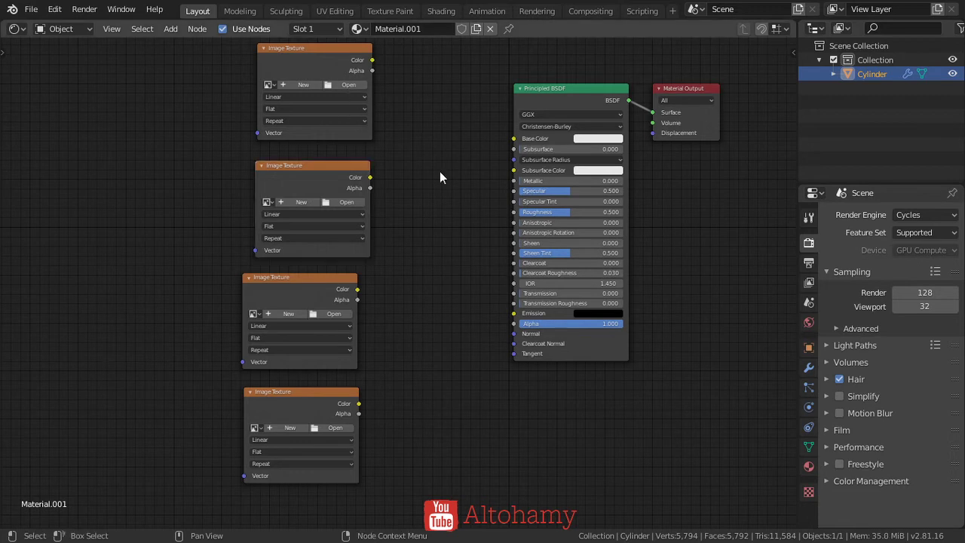
pyautogui.scroll(1, 440, 172)
pyautogui.moveTo(440, 172); pyautogui.dragTo(406, 251, button='middle')
pyautogui.scroll(2, 403, 227)
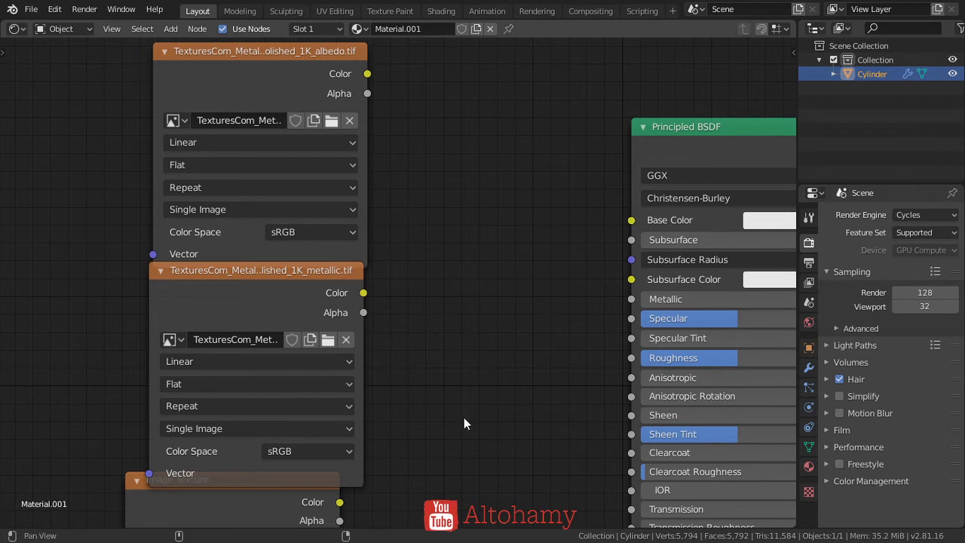
pyautogui.moveTo(464, 417); pyautogui.dragTo(474, 157, button='middle')
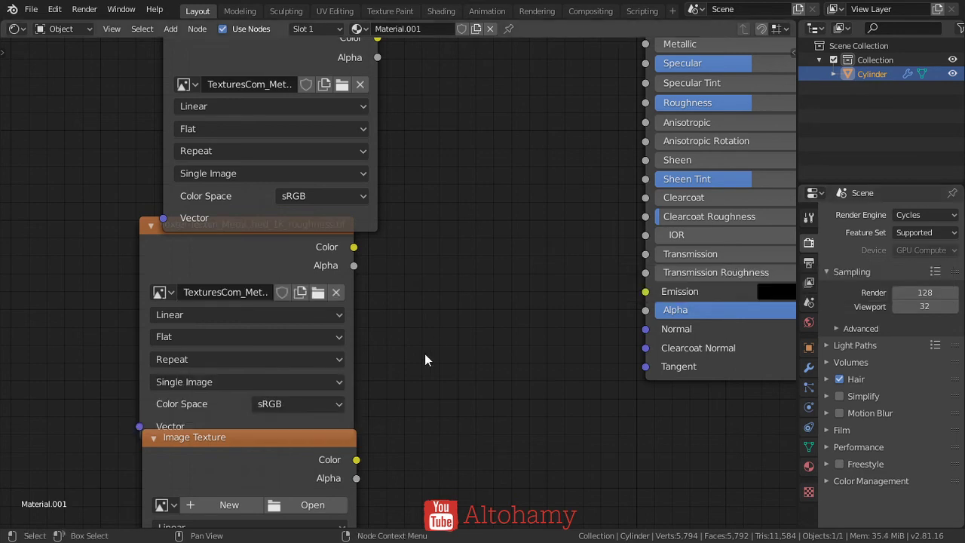
pyautogui.moveTo(406, 396); pyautogui.dragTo(404, 136, button='middle')
pyautogui.click(330, 247)
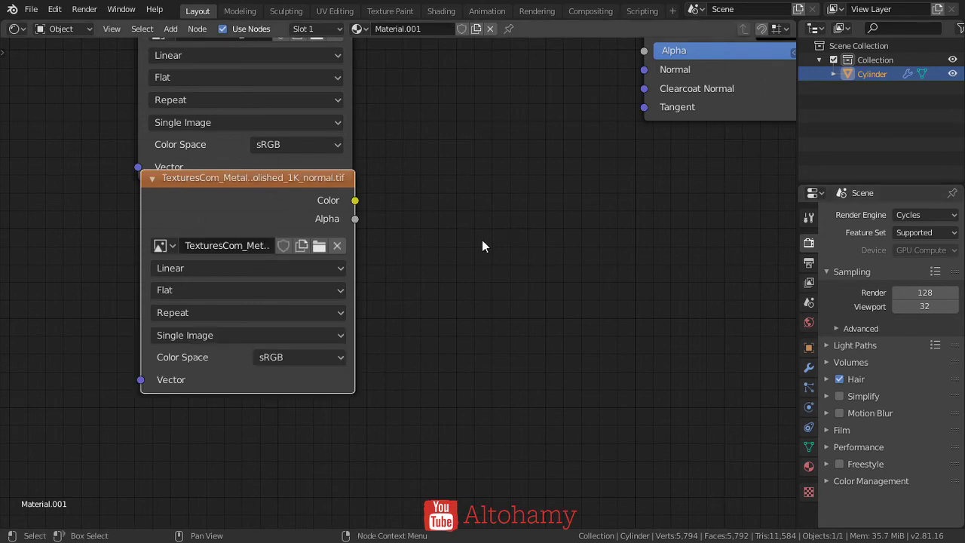
pyautogui.moveTo(482, 240); pyautogui.dragTo(446, 308, button='middle')
# Add a Normal Map node linking the normal image to the Principled BSDF's Normal input
pyautogui.hotkey('shift', 'a')
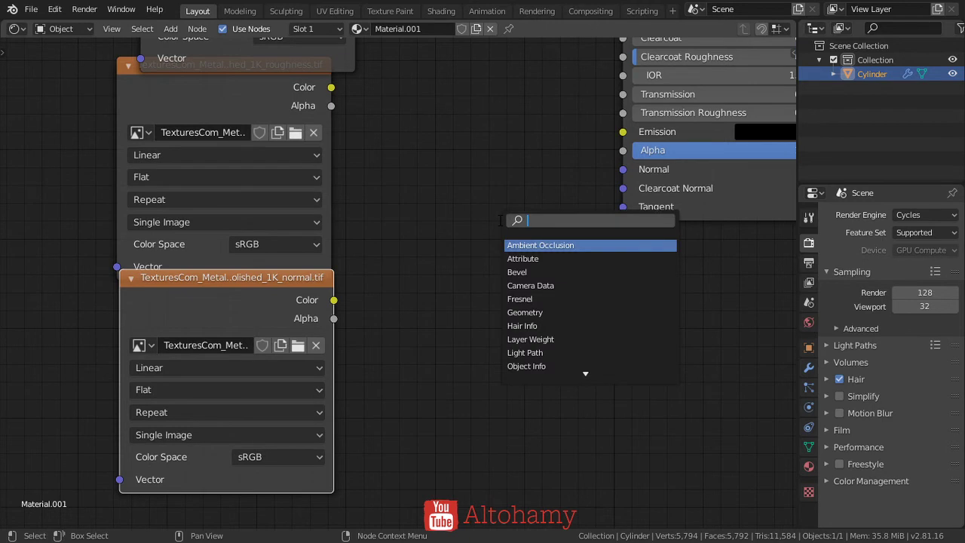
pyautogui.write('norma')
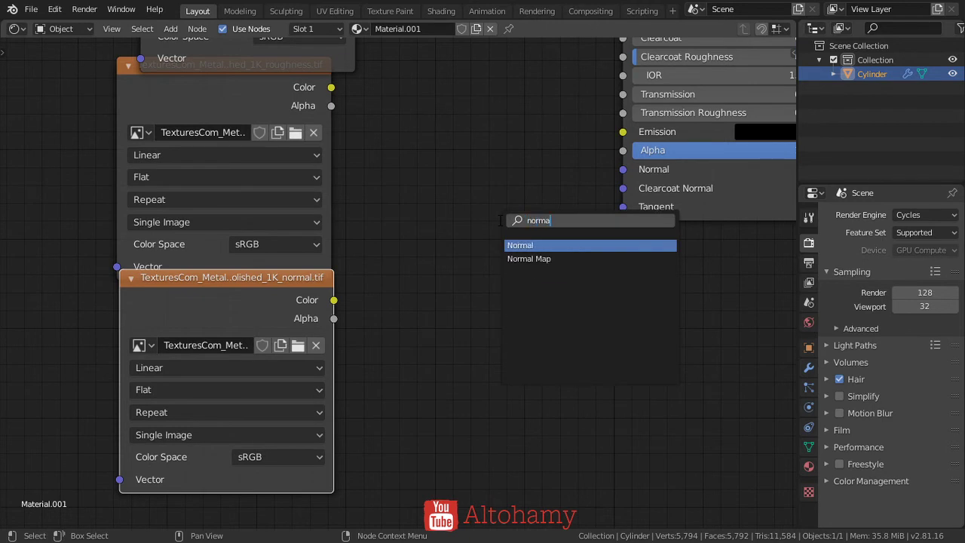
pyautogui.click(528, 259)
pyautogui.click(470, 204)
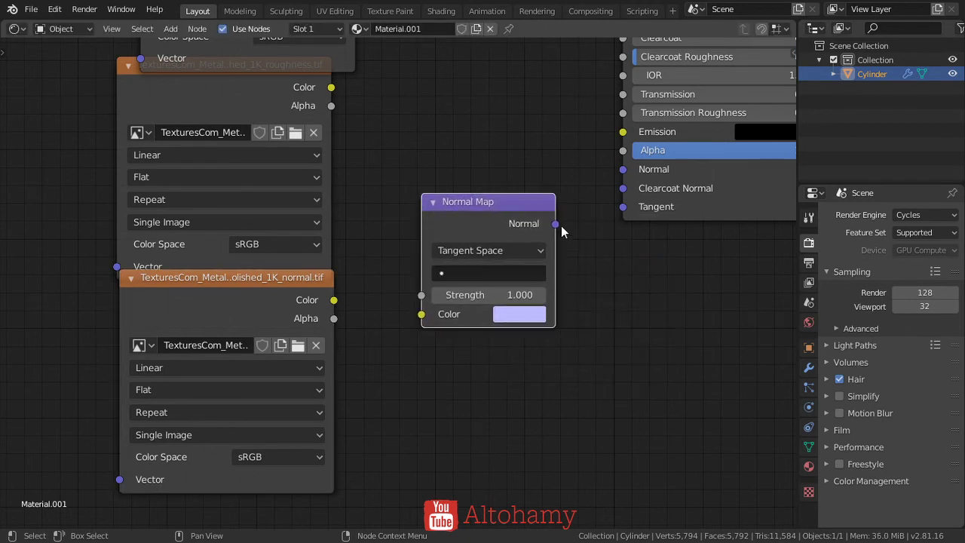
pyautogui.moveTo(558, 224); pyautogui.dragTo(623, 169)
pyautogui.moveTo(334, 300); pyautogui.dragTo(424, 315)
# Set the normal, roughness and metallic image nodes' colour space to Non-Color
pyautogui.click(266, 457)
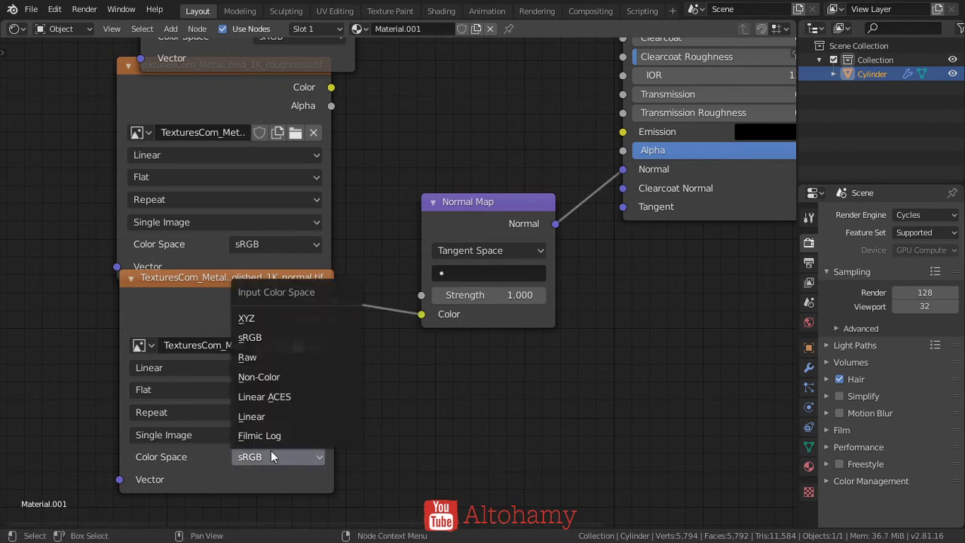
pyautogui.click(278, 379)
pyautogui.click(286, 244)
pyautogui.click(271, 323)
pyautogui.moveTo(393, 360); pyautogui.dragTo(426, 500, button='middle')
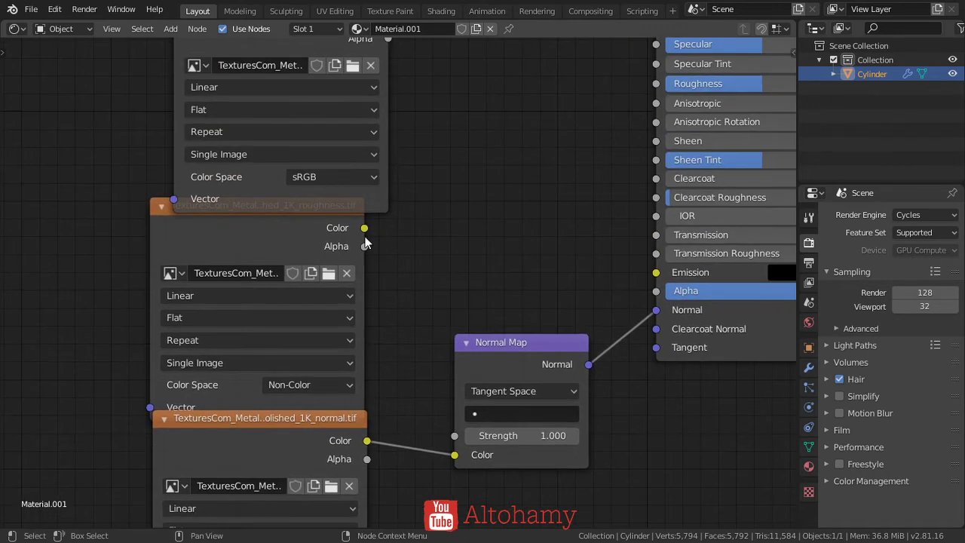
pyautogui.click(347, 175)
pyautogui.click(341, 256)
# Link the roughness, metallic and albedo maps to the BSDF's Roughness, Metallic and Base Color
pyautogui.moveTo(471, 170); pyautogui.dragTo(480, 303, button='middle')
pyautogui.click(239, 396)
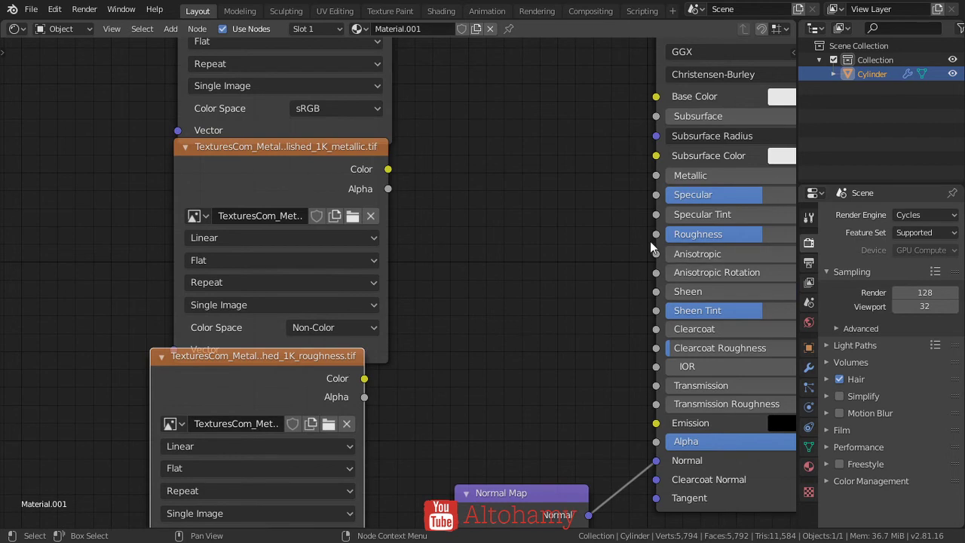
pyautogui.moveTo(656, 235); pyautogui.dragTo(364, 378)
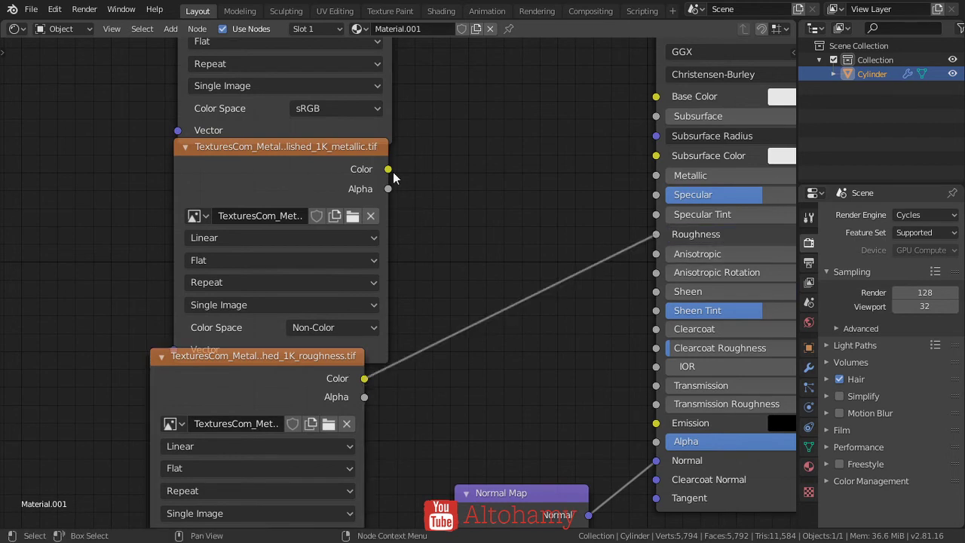
pyautogui.moveTo(388, 169); pyautogui.dragTo(657, 177)
pyautogui.moveTo(542, 126); pyautogui.dragTo(418, 222, button='middle')
pyautogui.moveTo(382, 173); pyautogui.dragTo(637, 329)
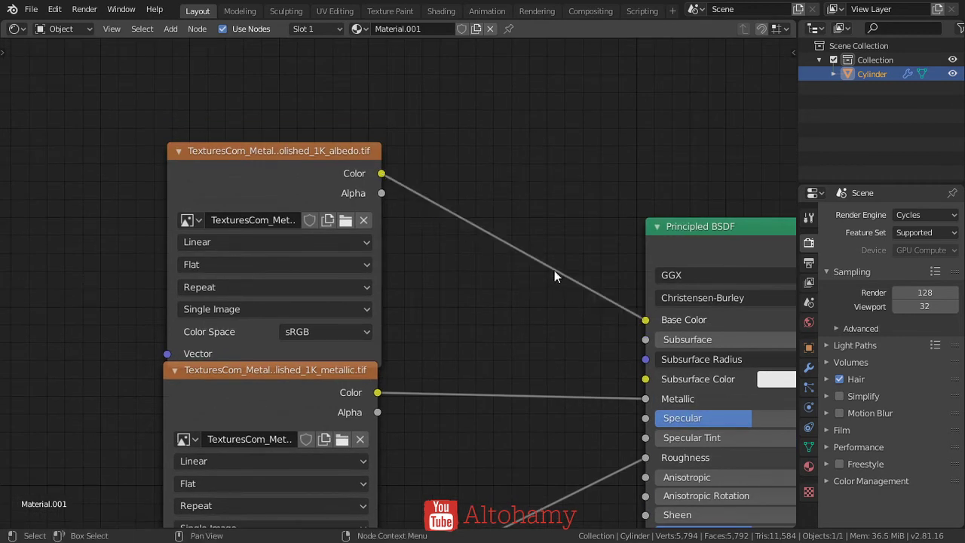
pyautogui.scroll(-2, 552, 305)
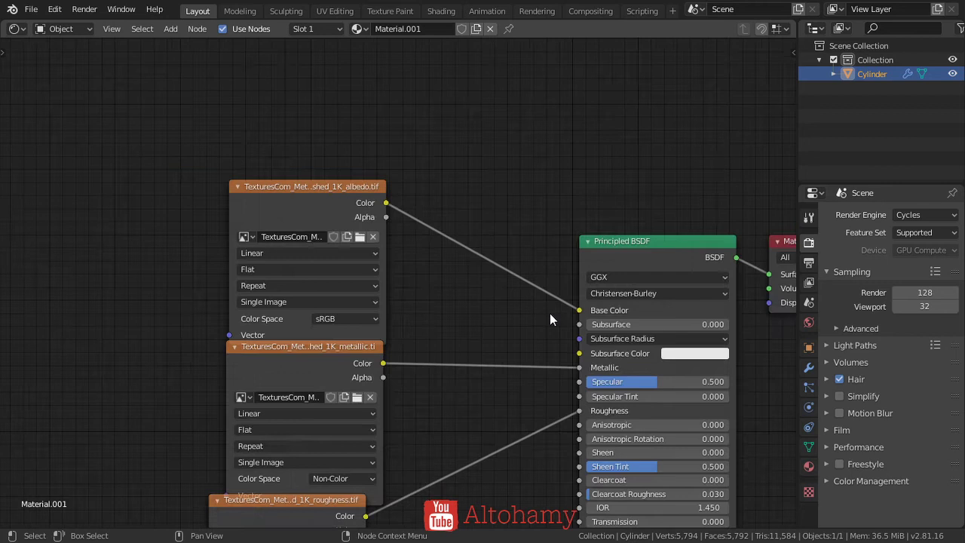
# Return to the 3D Viewport and Smart UV Project the entire cylinder mesh in Edit Mode
pyautogui.click(14, 29)
pyautogui.click(39, 81)
pyautogui.press('Tab')
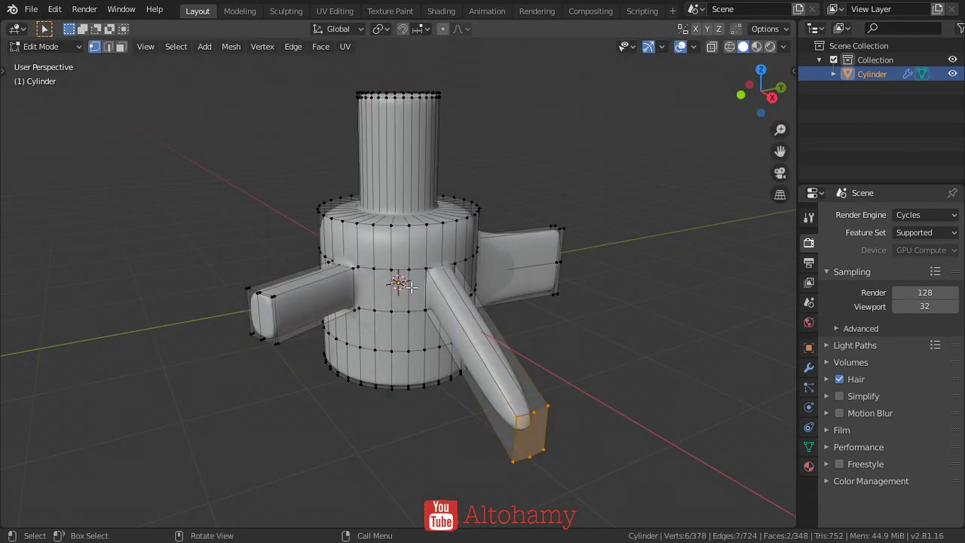
pyautogui.press('a')
pyautogui.press('u')
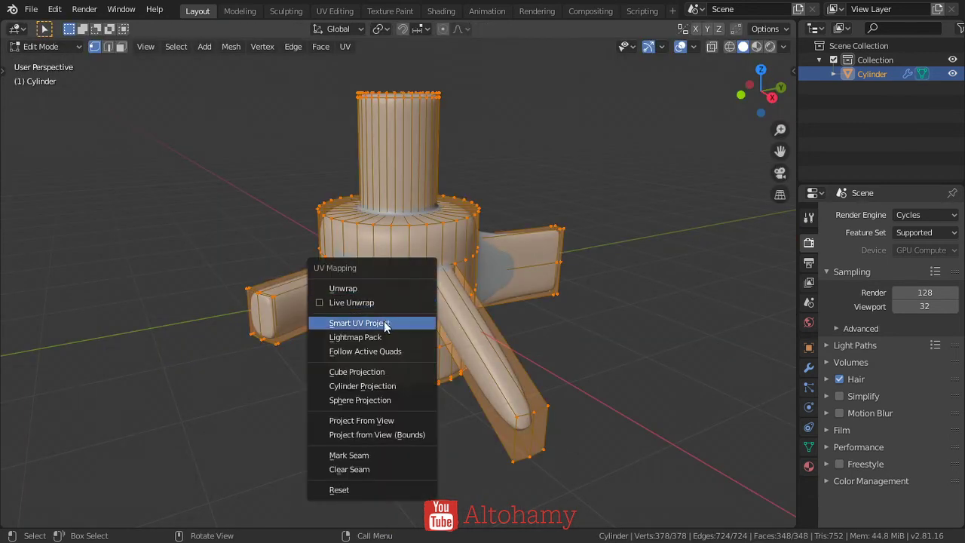
pyautogui.click(357, 323)
pyautogui.click(380, 429)
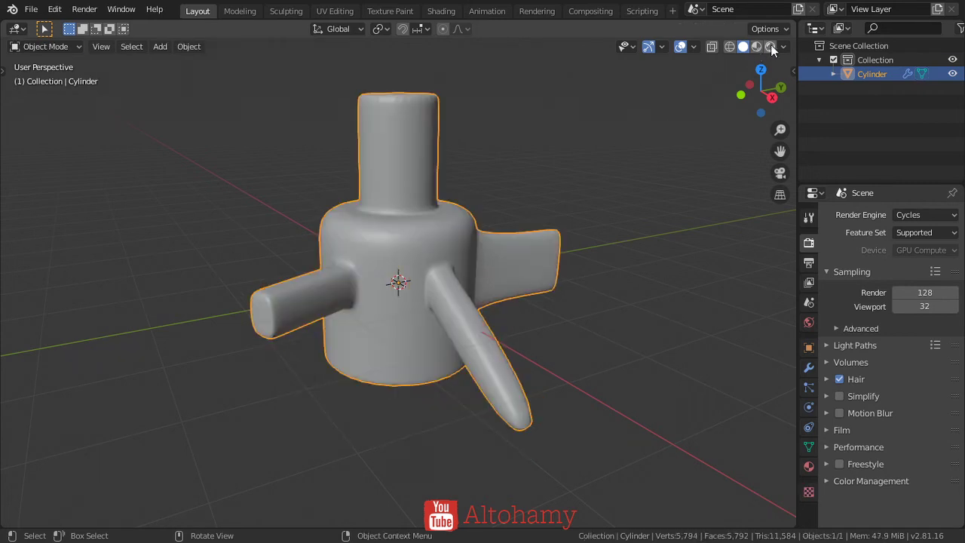
# Preview the cylinder in Cycles rendered shading from the front view, with nothing selected
pyautogui.click(770, 47)
pyautogui.press('KP_1')
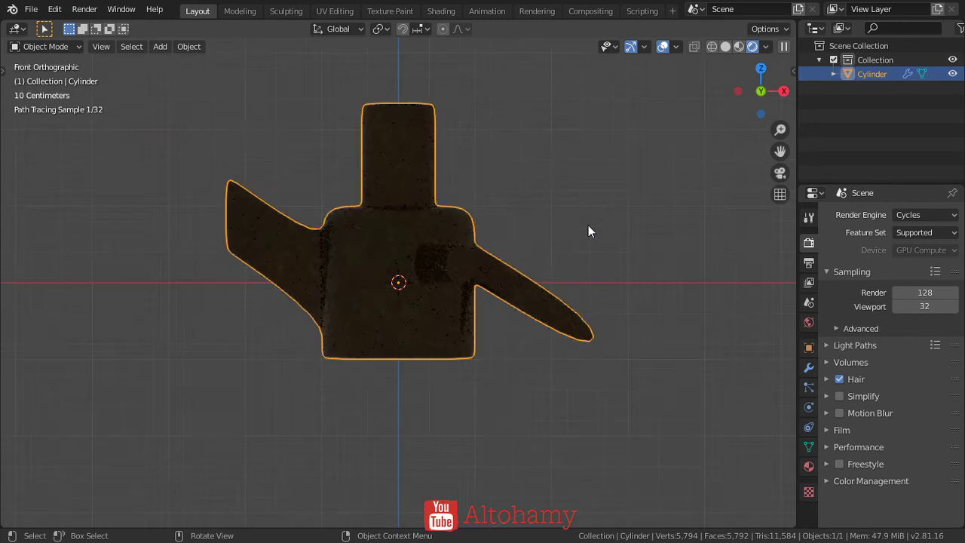
pyautogui.scroll(-3, 587, 219)
pyautogui.click(594, 152)
# Add a Sun lamp, move it up and right, and rotate it toward the cylinder
pyautogui.hotkey('shift', 'a')
pyautogui.moveTo(594, 154)
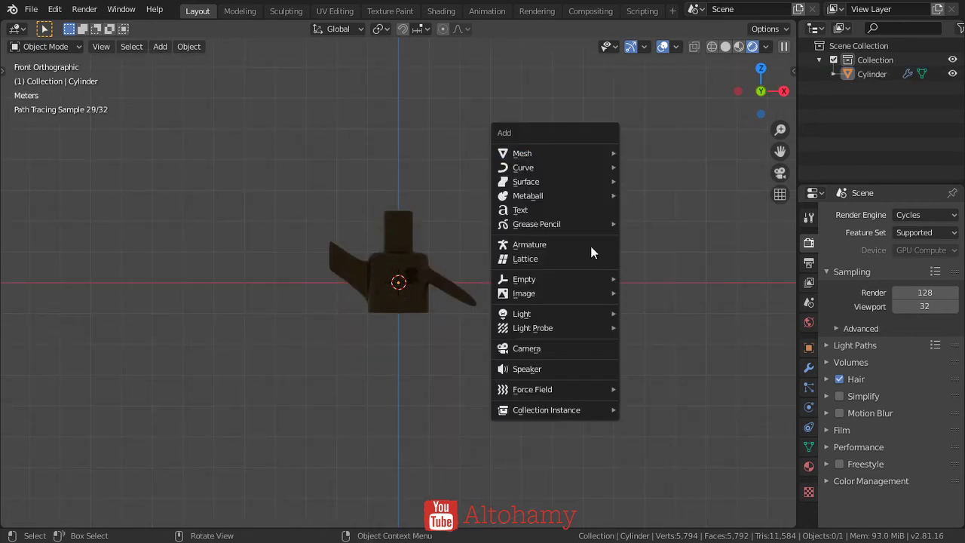
pyautogui.moveTo(595, 314)
pyautogui.click(634, 326)
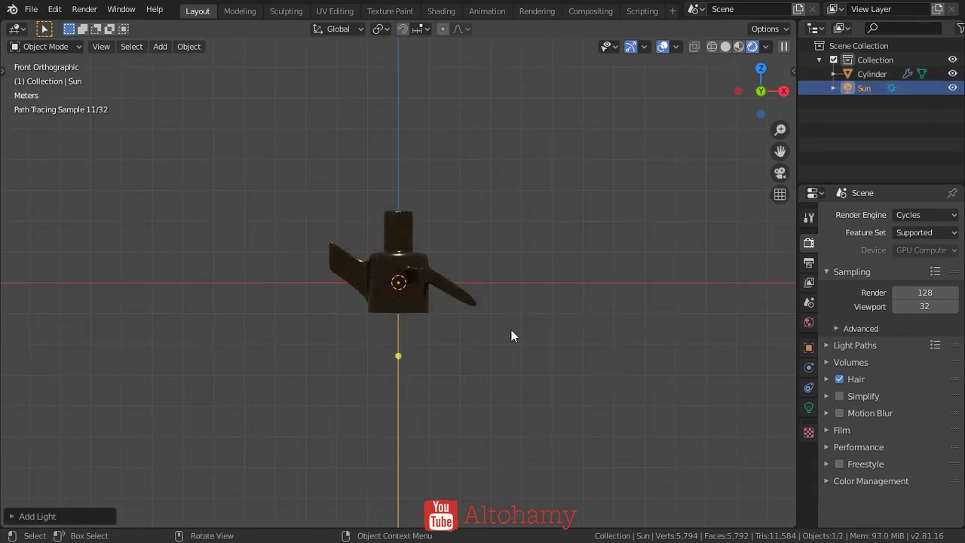
pyautogui.press('g')
pyautogui.click(661, 82)
pyautogui.press('r')
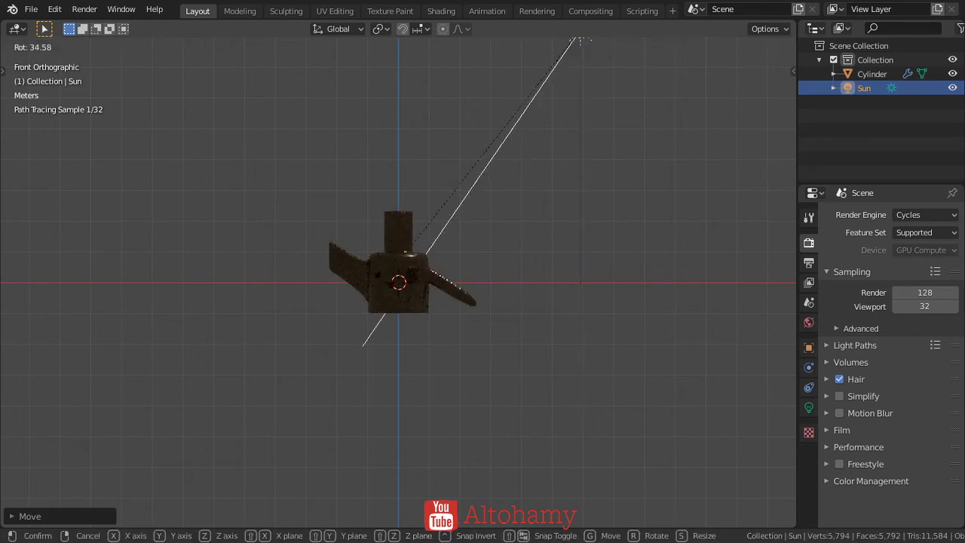
pyautogui.click(367, 275)
pyautogui.moveTo(367, 274); pyautogui.dragTo(397, 309, button='middle')
pyautogui.scroll(5, 412, 295)
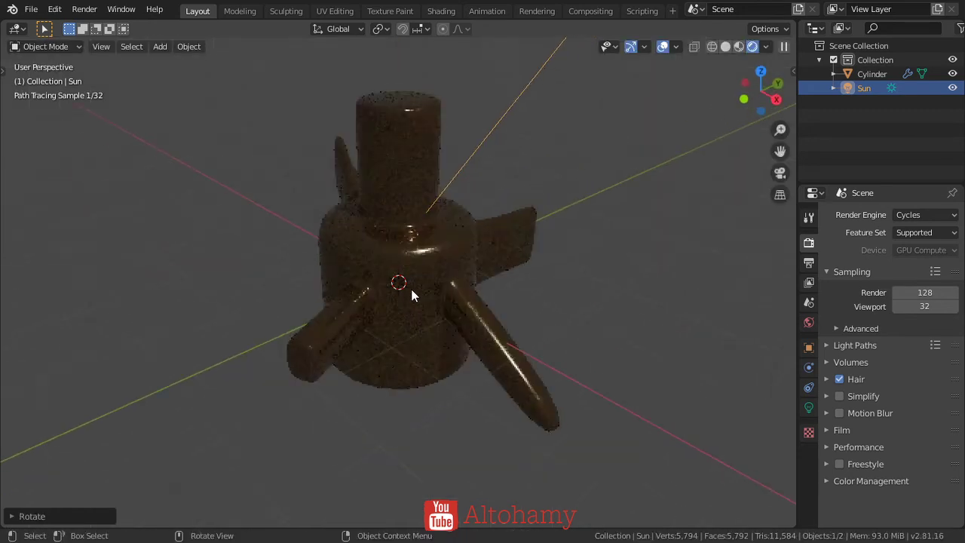
pyautogui.scroll(-1, 412, 295)
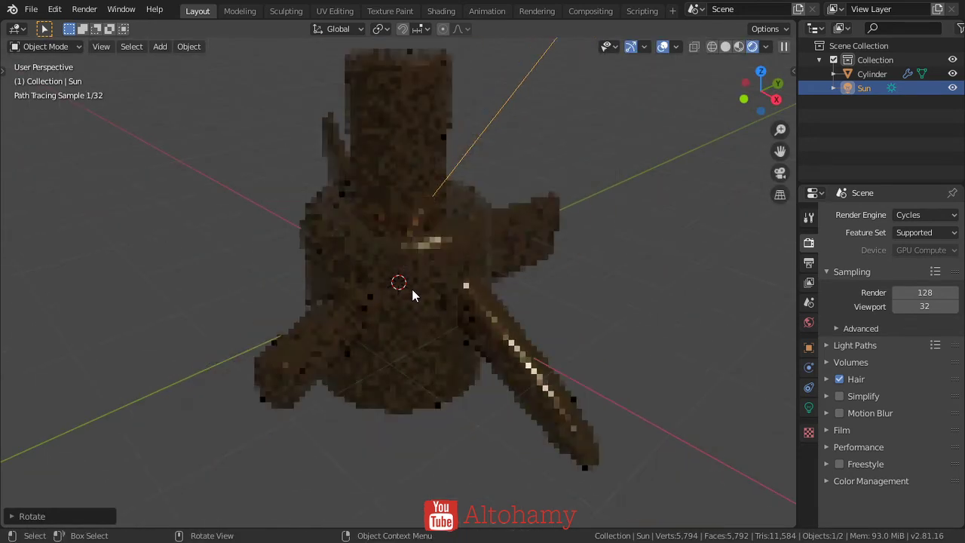
# Drive the world colour with a hamburg HDRI Environment Texture, then orbit to inspect the bronze cylinder
pyautogui.click(809, 322)
pyautogui.click(951, 300)
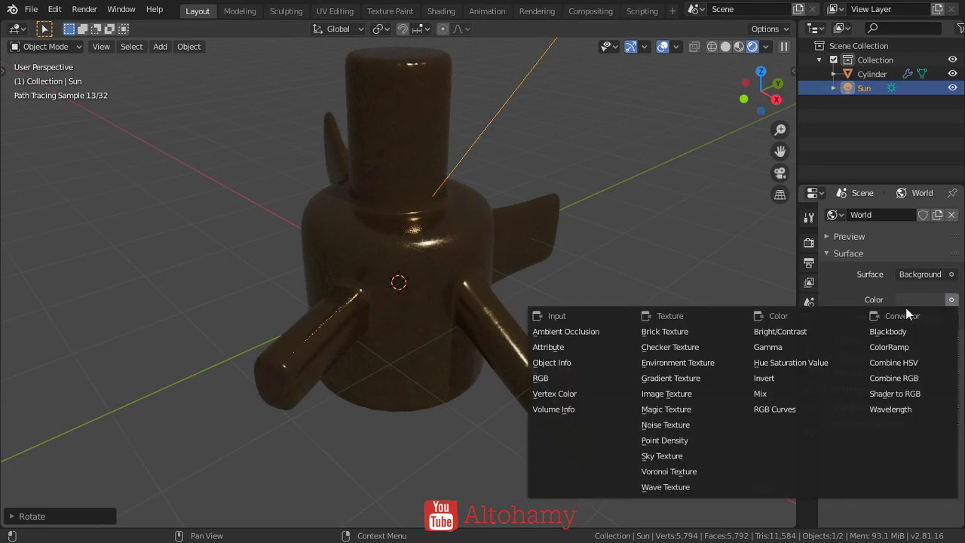
pyautogui.click(678, 363)
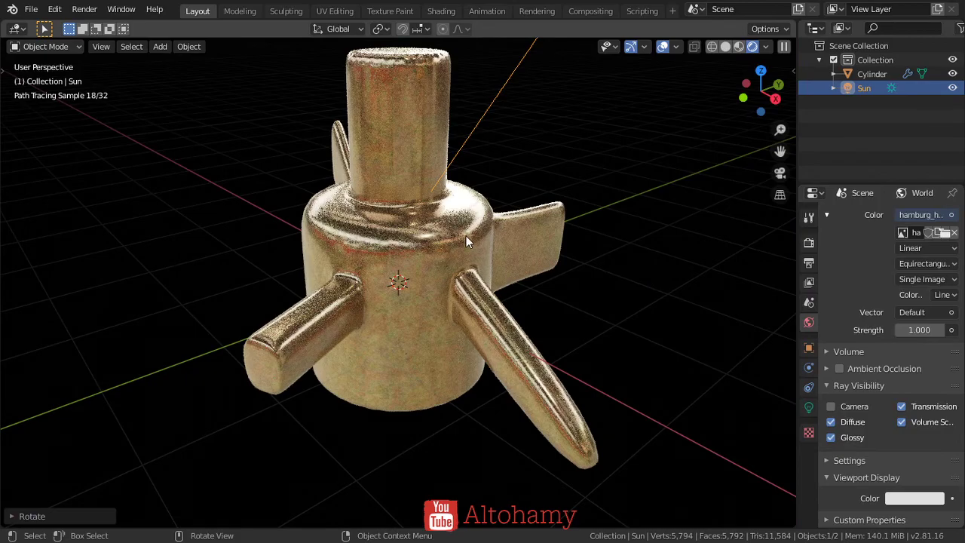
pyautogui.click(549, 248)
pyautogui.moveTo(544, 307); pyautogui.dragTo(597, 334, button='middle')
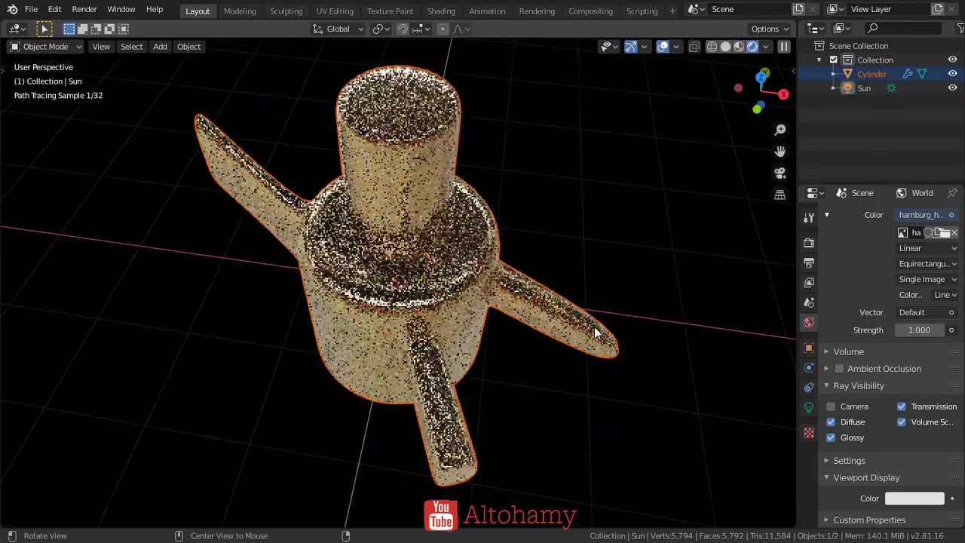
pyautogui.scroll(4, 501, 243)
pyautogui.scroll(-1, 527, 300)
pyautogui.moveTo(527, 301)
pyautogui.mouseDown(button='middle')
pyautogui.moveTo(523, 255)
pyautogui.moveTo(610, 301)
pyautogui.moveTo(569, 364)
pyautogui.moveTo(525, 262)
pyautogui.moveTo(587, 294)
pyautogui.moveTo(576, 242)
pyautogui.moveTo(537, 228)
pyautogui.mouseUp(button='middle')
pyautogui.scroll(-4, 525, 262)
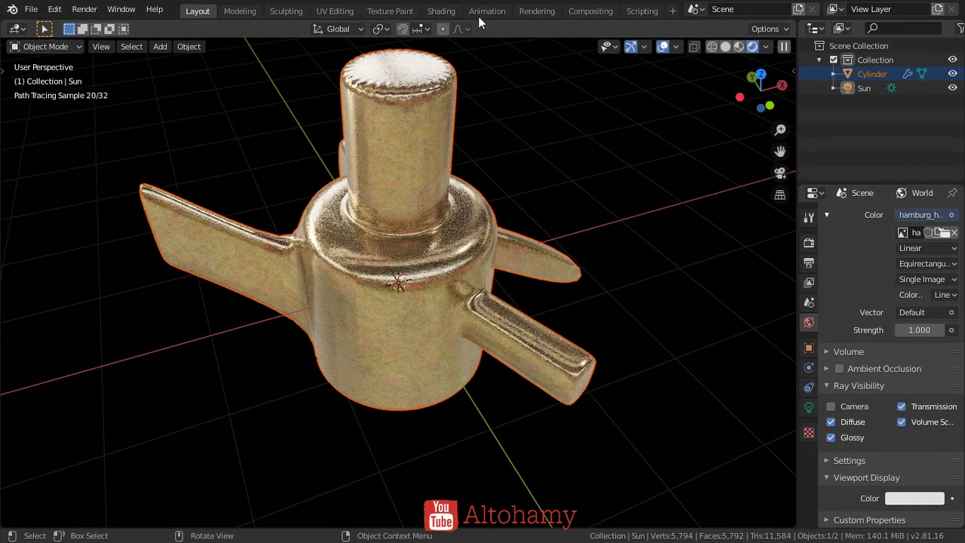
# Show the cylinder's material nodes in the Shading workspace
pyautogui.click(441, 11)
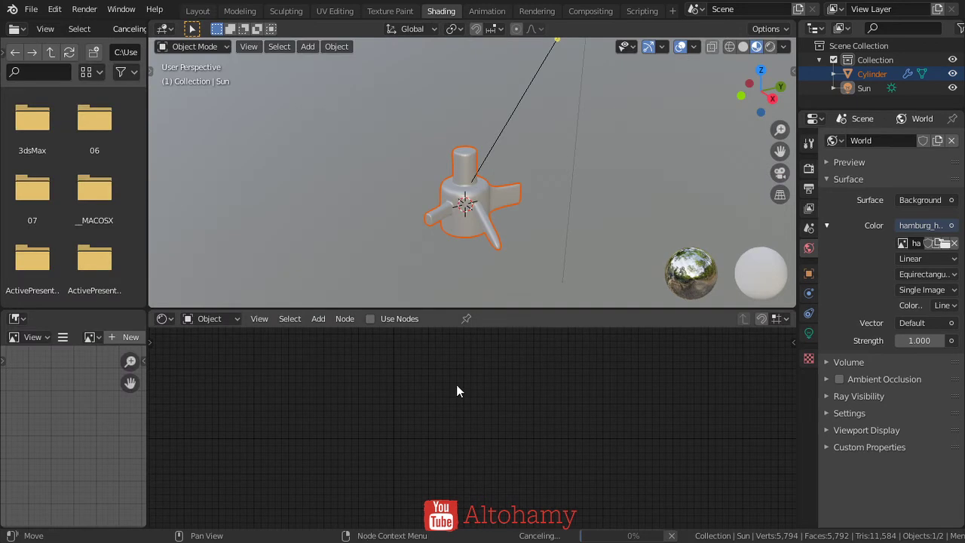
pyautogui.click(489, 191)
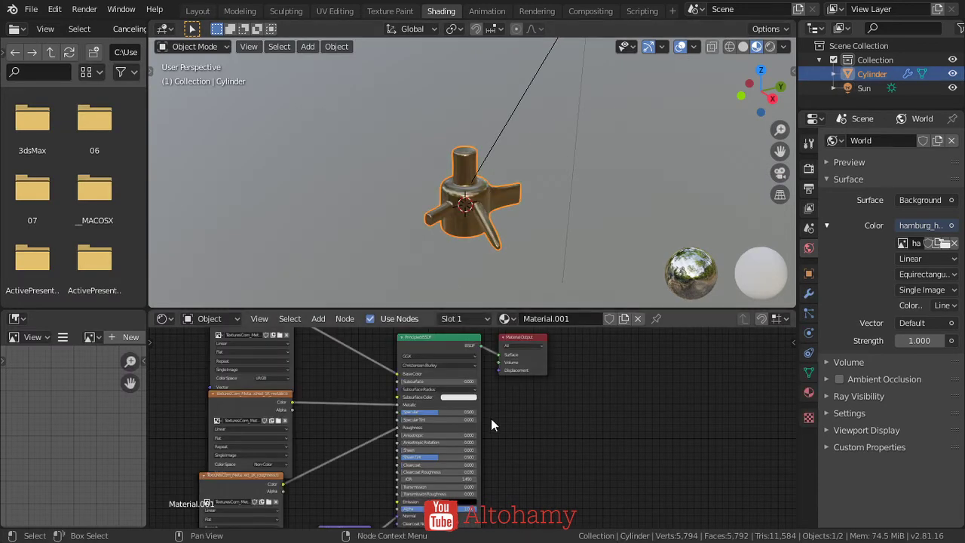
pyautogui.scroll(5, 491, 419)
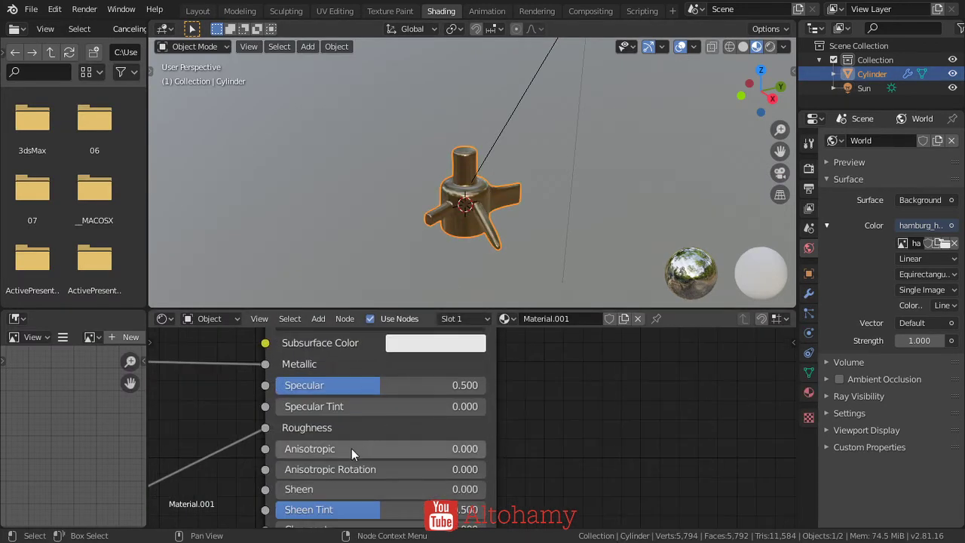
# In Rendered view, try Specular at 0.868 and 0.064, then keep it at 0.500
pyautogui.moveTo(374, 384); pyautogui.dragTo(453, 385)
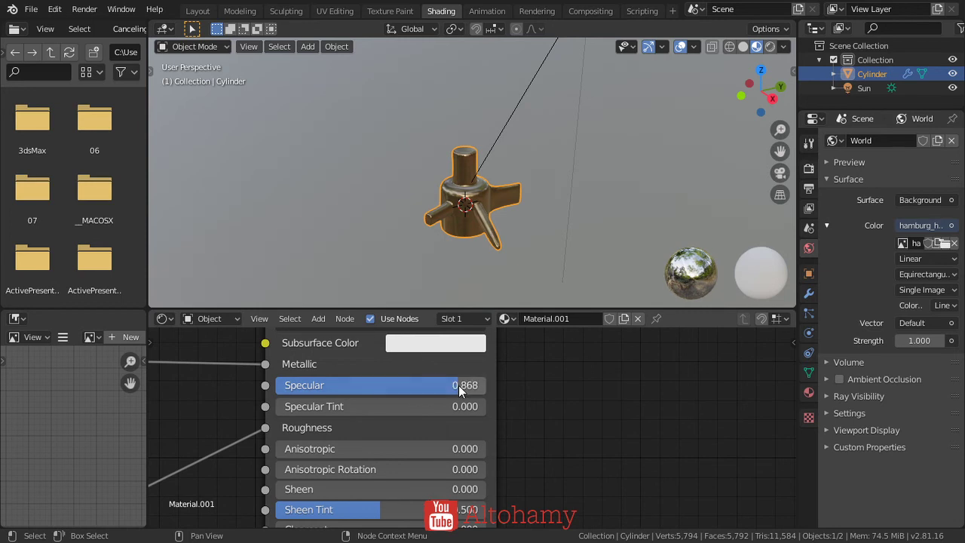
pyautogui.scroll(6, 498, 196)
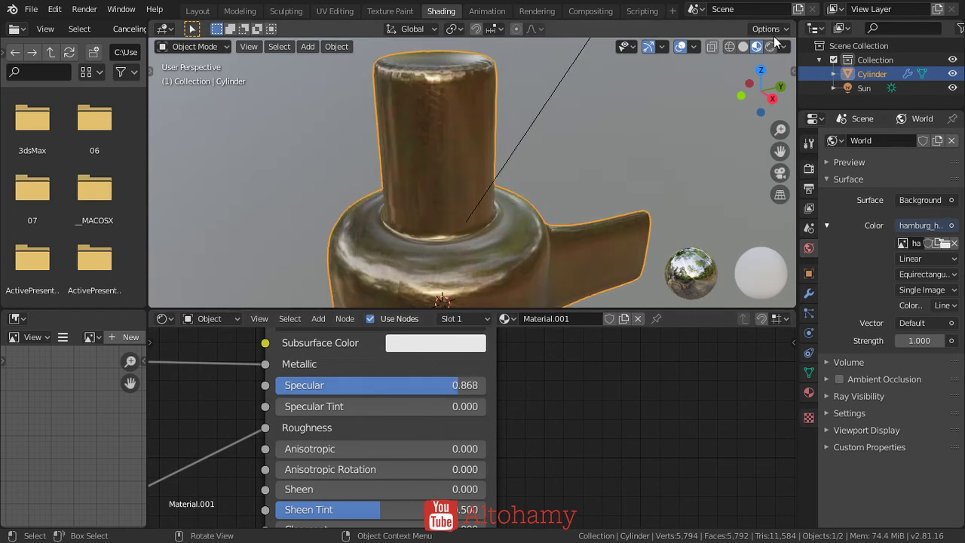
pyautogui.click(770, 44)
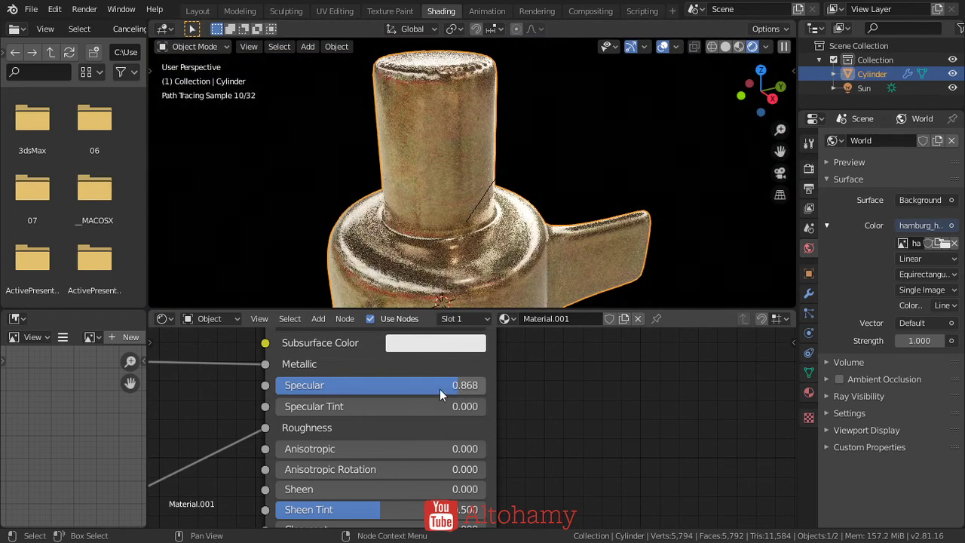
pyautogui.moveTo(439, 390); pyautogui.dragTo(387, 383)
pyautogui.click(395, 384)
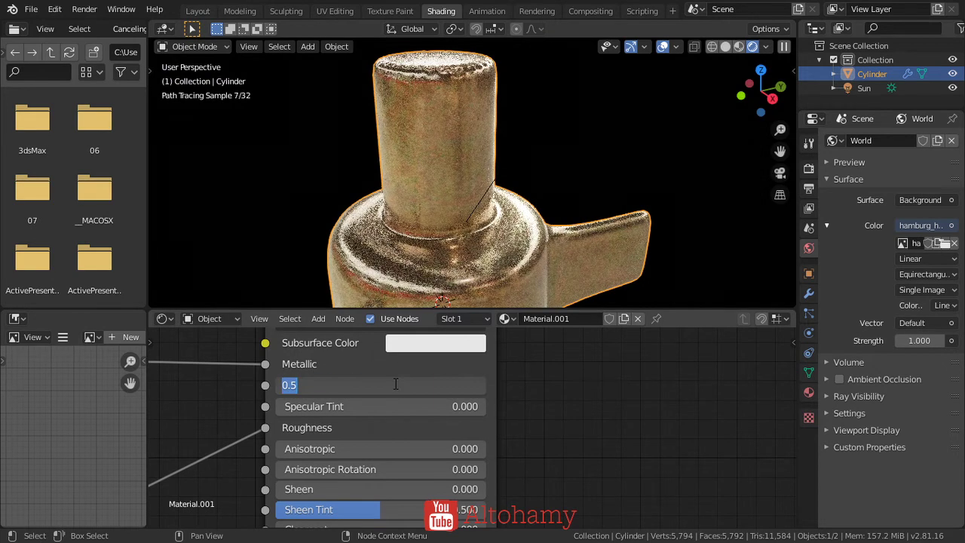
pyautogui.write('.56')
pyautogui.press('Escape')
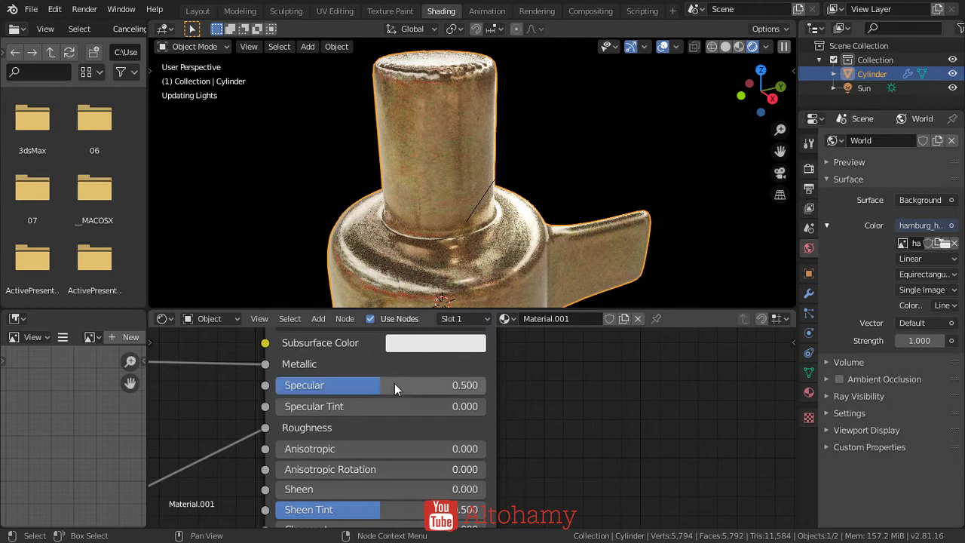
# Drag the Principled BSDF Subsurface value up to 0.259
pyautogui.scroll(-2, 513, 386)
pyautogui.moveTo(504, 392); pyautogui.dragTo(519, 429)
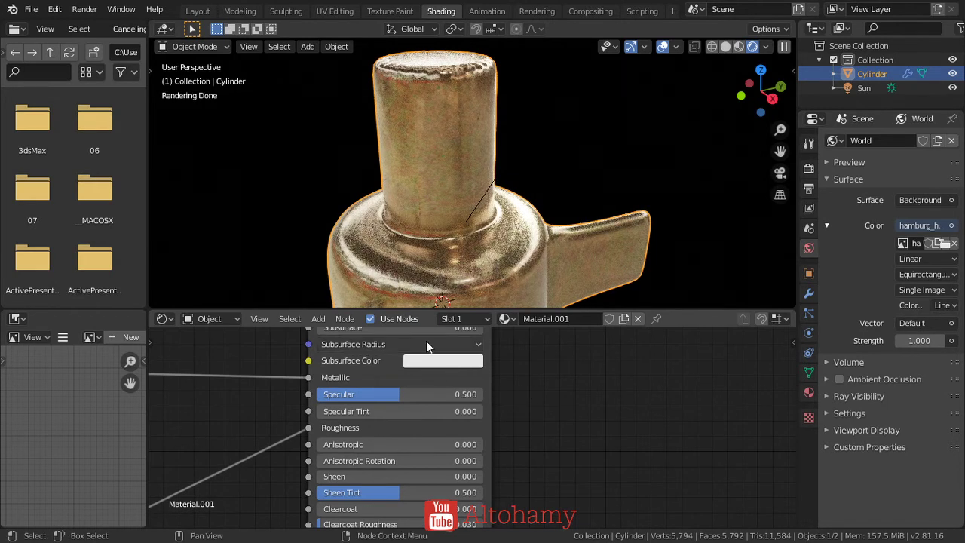
pyautogui.moveTo(543, 390); pyautogui.dragTo(530, 437, button='middle')
pyautogui.moveTo(350, 369)
pyautogui.mouseDown()
pyautogui.moveTo(470, 373)
pyautogui.moveTo(354, 363)
pyautogui.mouseUp()
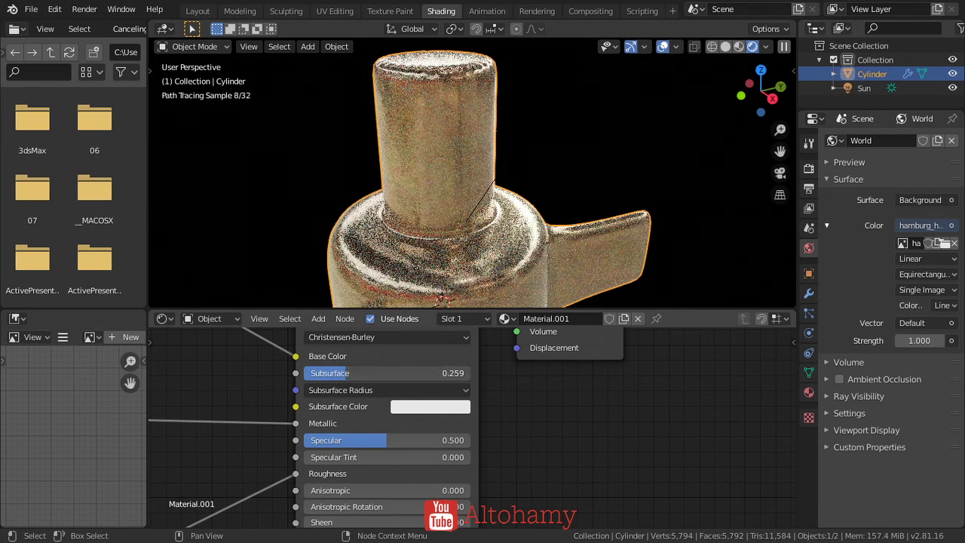
# In the Principled BSDF node, set Clearcoat 0.150, Clearcoat Roughness 0.030 and Sheen 0.309
pyautogui.moveTo(530, 432); pyautogui.dragTo(547, 416, button='middle')
pyautogui.moveTo(468, 406); pyautogui.dragTo(513, 406)
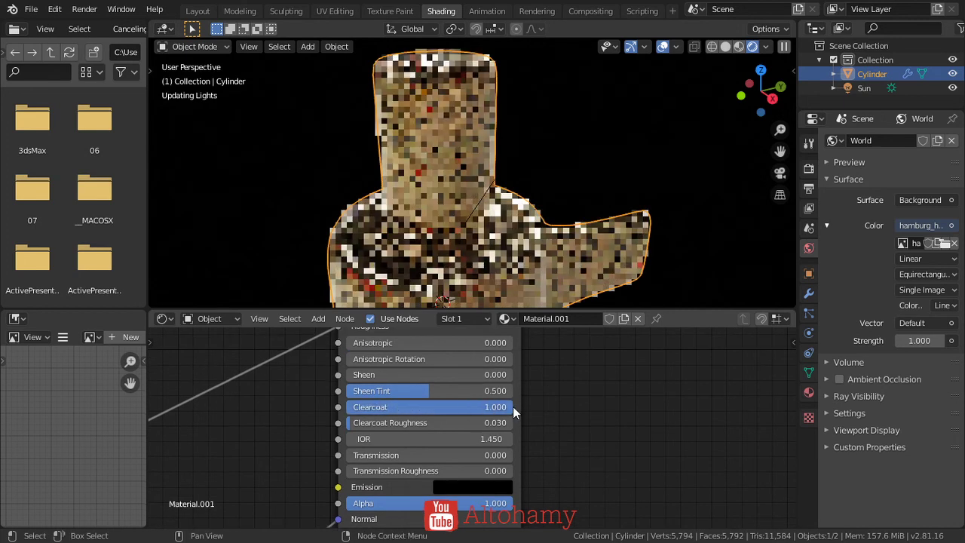
pyautogui.click(468, 424)
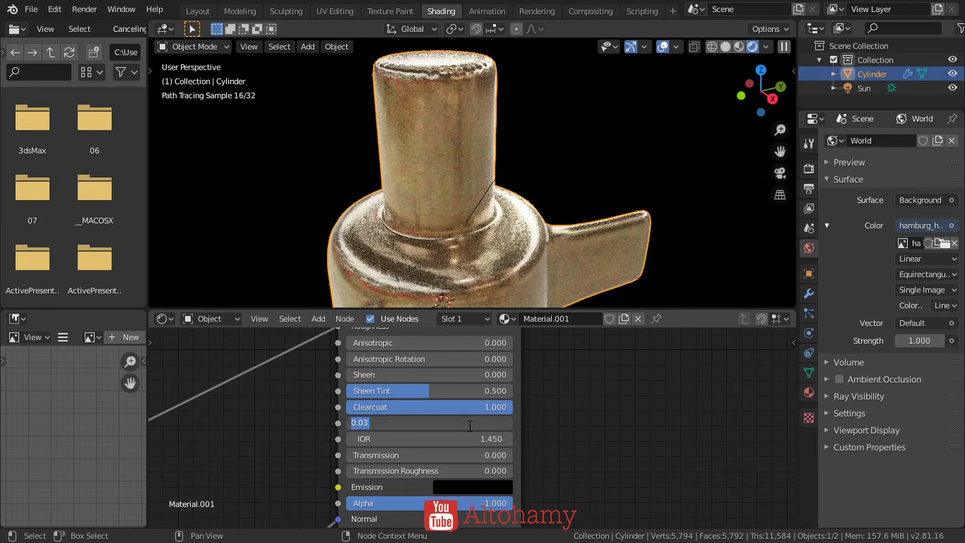
pyautogui.press('Return')
pyautogui.scroll(3, 507, 255)
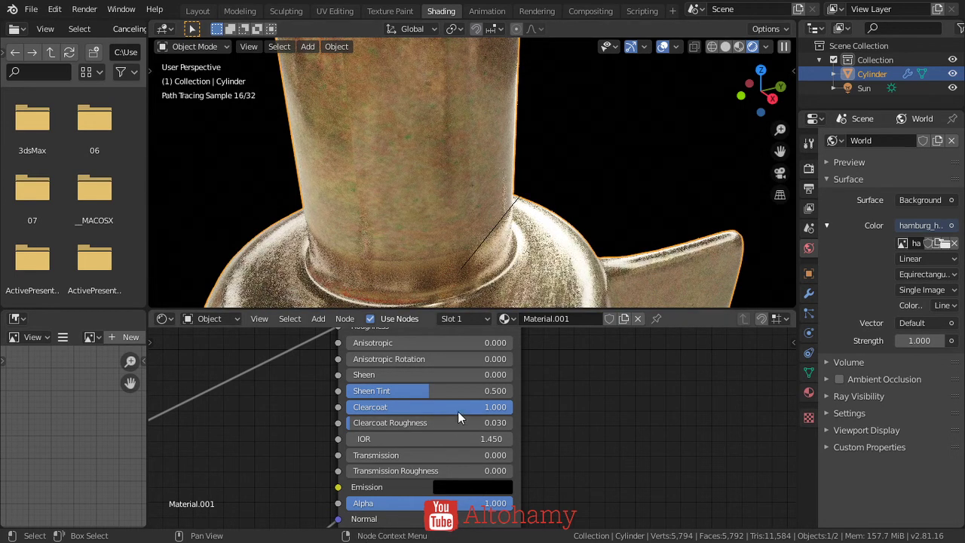
pyautogui.moveTo(458, 411); pyautogui.dragTo(398, 374)
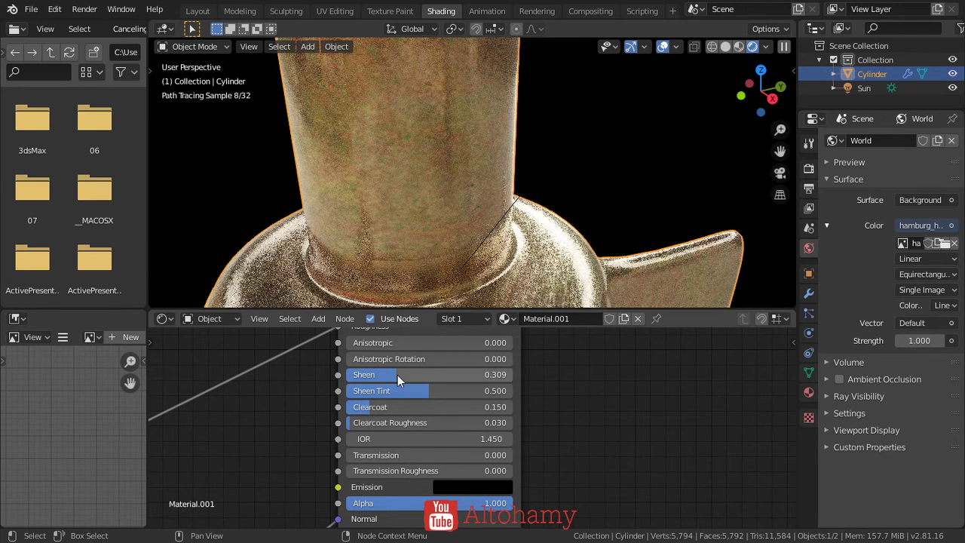
pyautogui.scroll(-4, 473, 179)
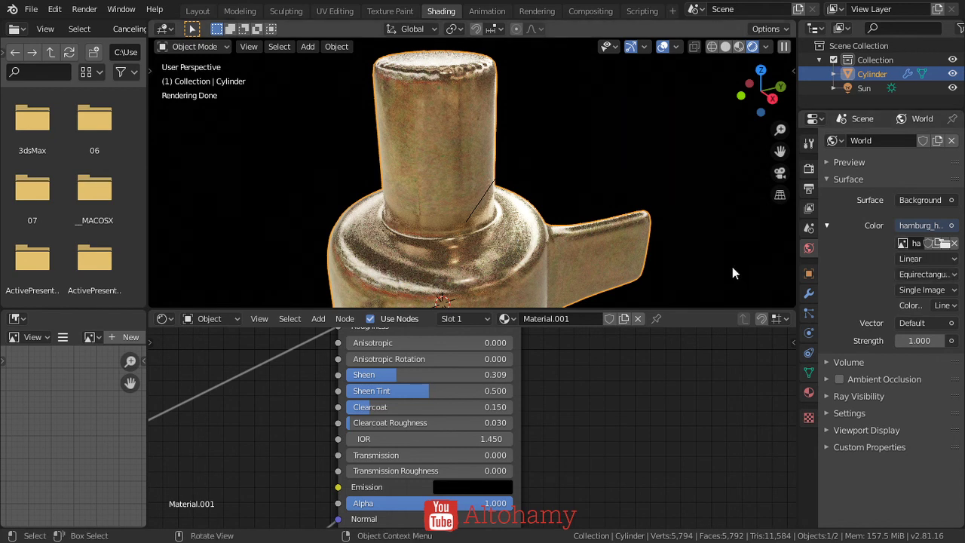
pyautogui.scroll(-5, 641, 444)
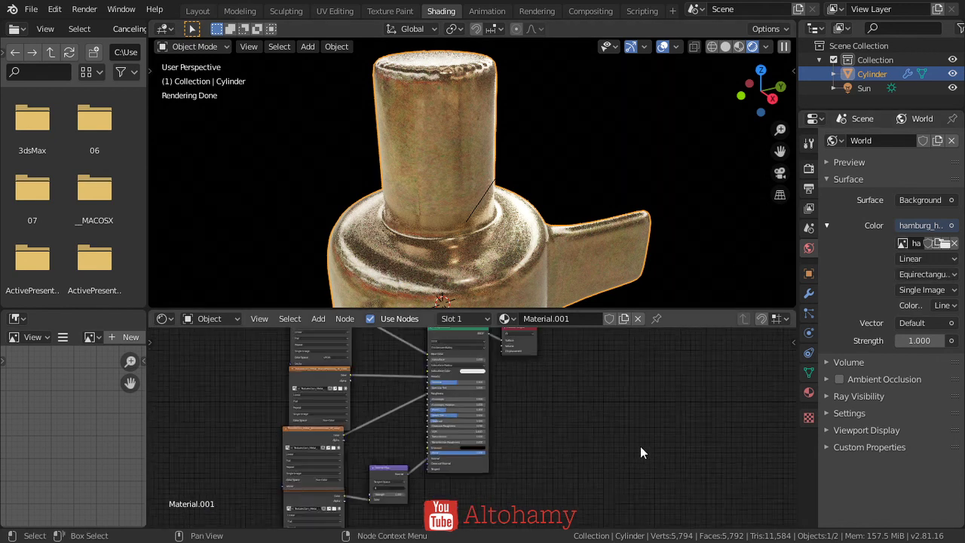
pyautogui.moveTo(551, 400); pyautogui.dragTo(628, 440, button='middle')
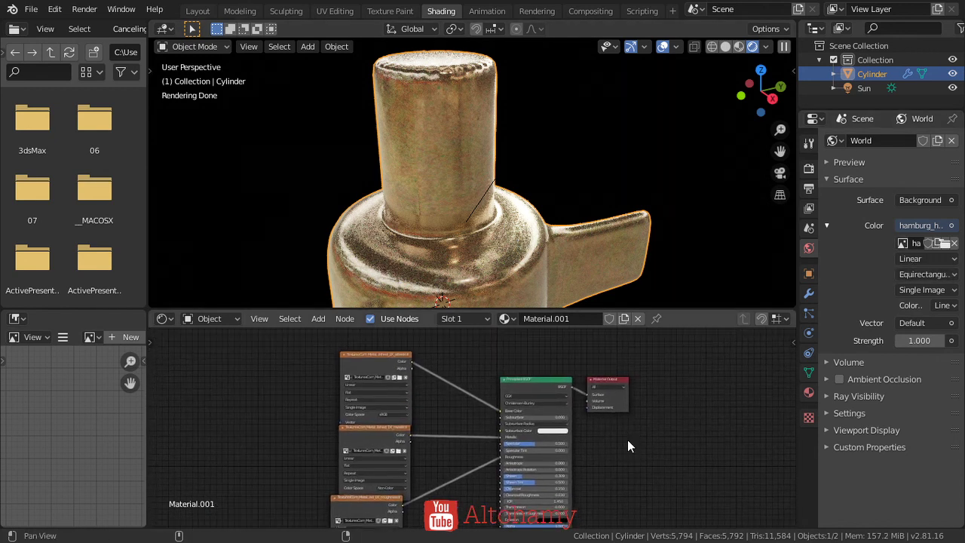
pyautogui.scroll(3, 627, 441)
pyautogui.scroll(2, 659, 435)
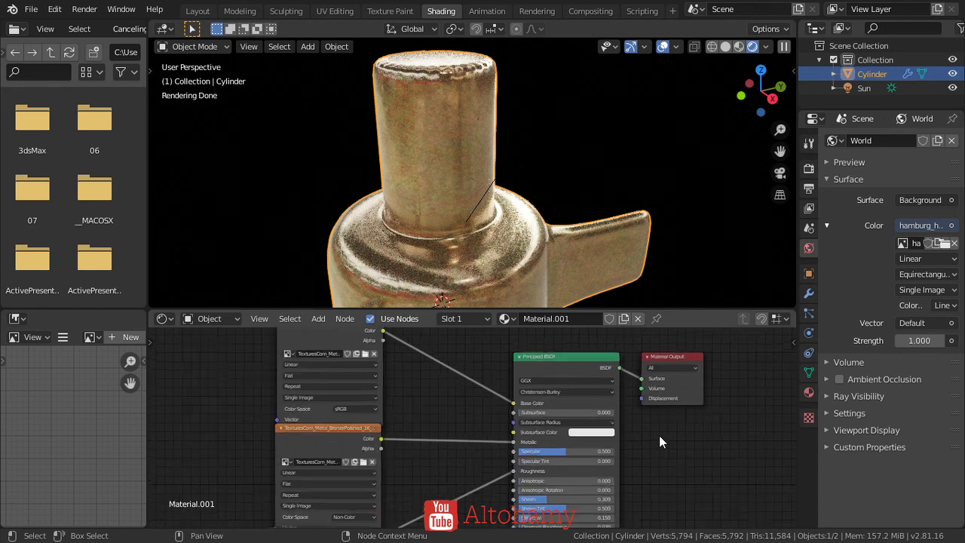